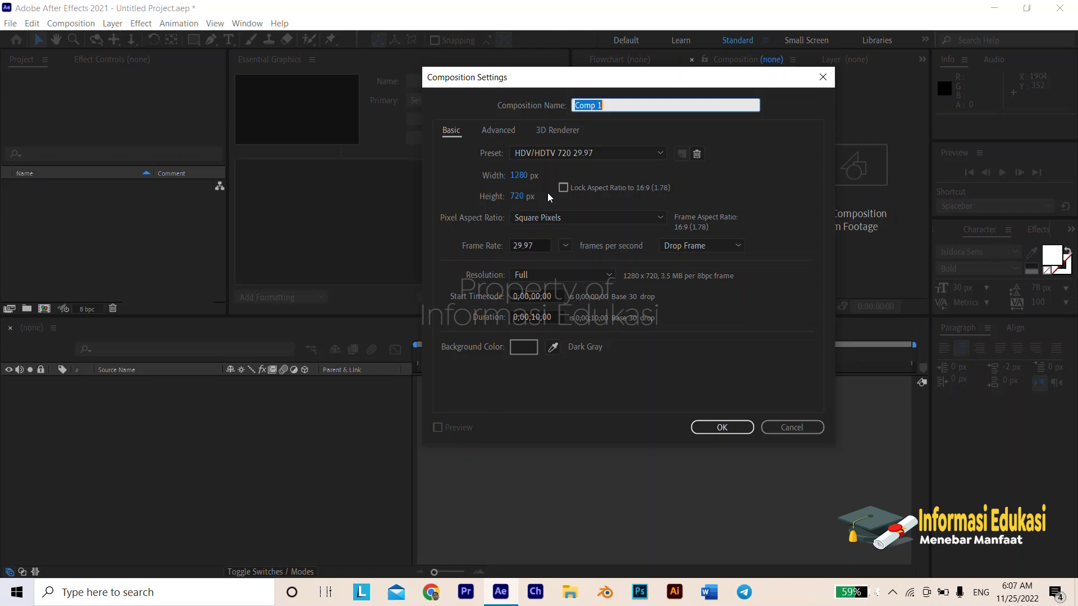
Create a 1280 × 720, 29.97 fps, 10-second composition named Comp 1 and import Adventure.mp4 and mytrip.jpg as footage
click(725, 428)
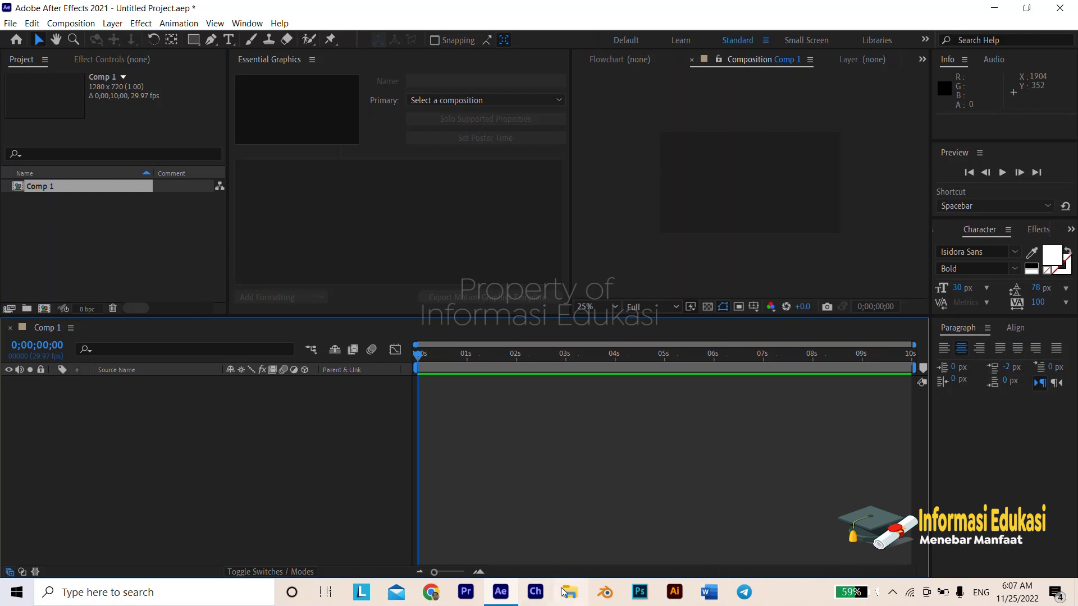
right_click(40, 232)
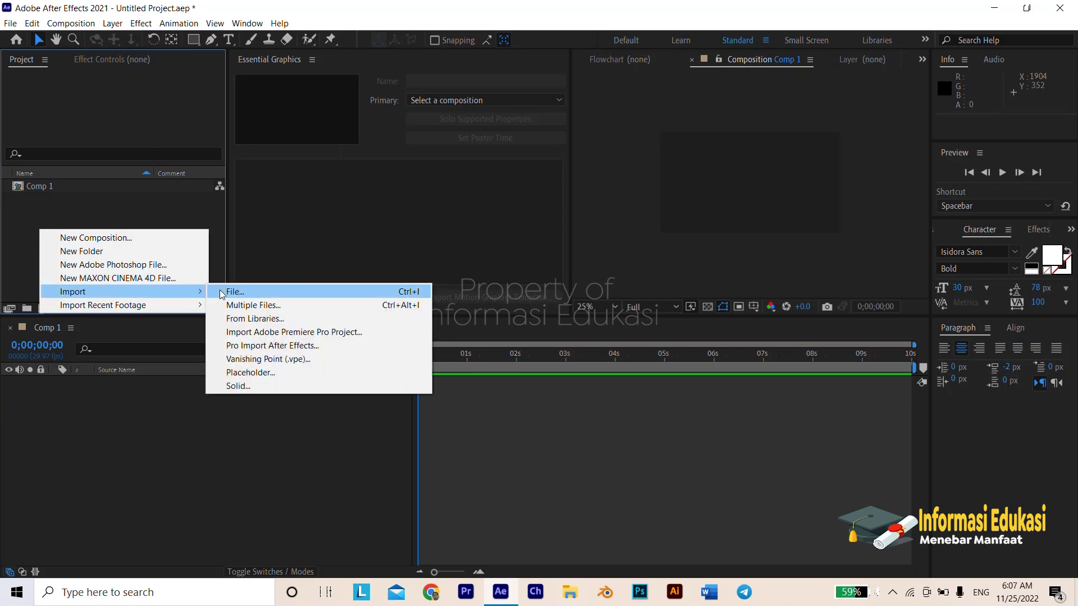
click(219, 293)
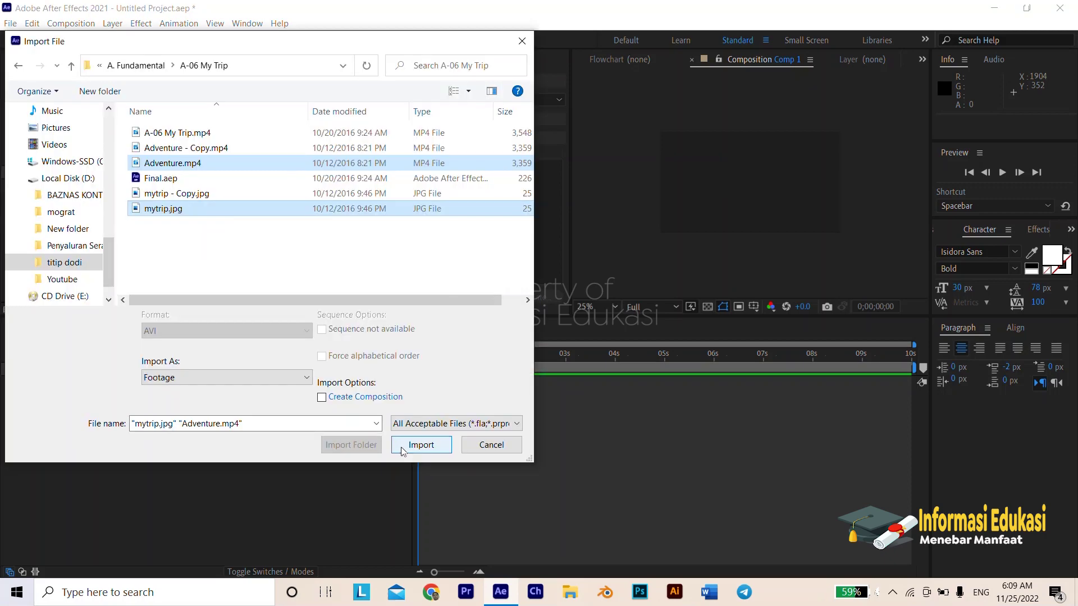
click(400, 447)
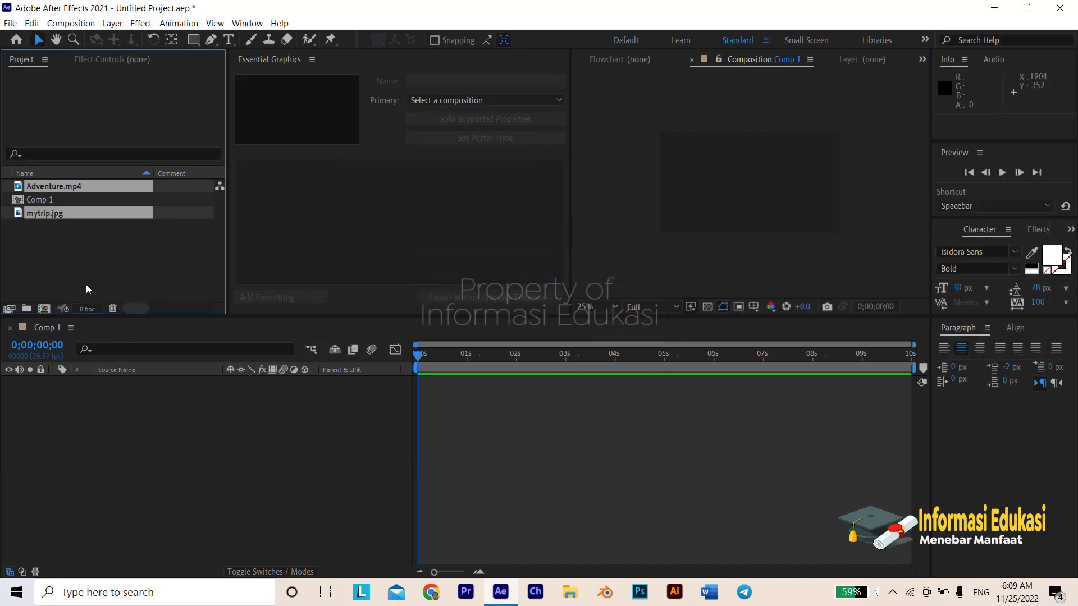
Place Adventure.mp4 in the Comp 1 timeline with mytrip.jpg as the layer above it
click(86, 236)
drag(69, 188, 109, 410)
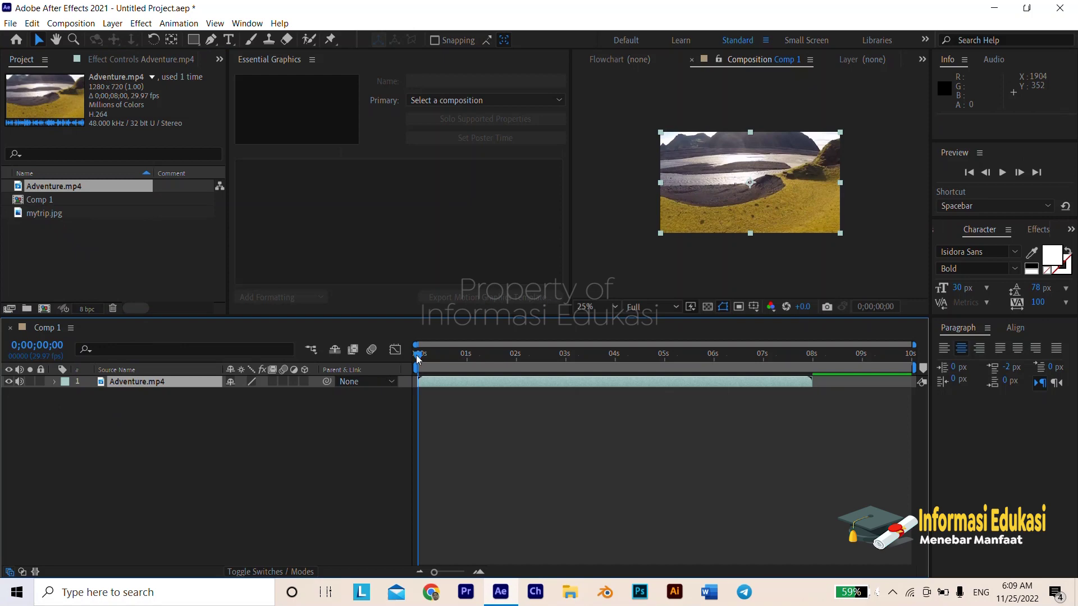
drag(417, 360, 429, 400)
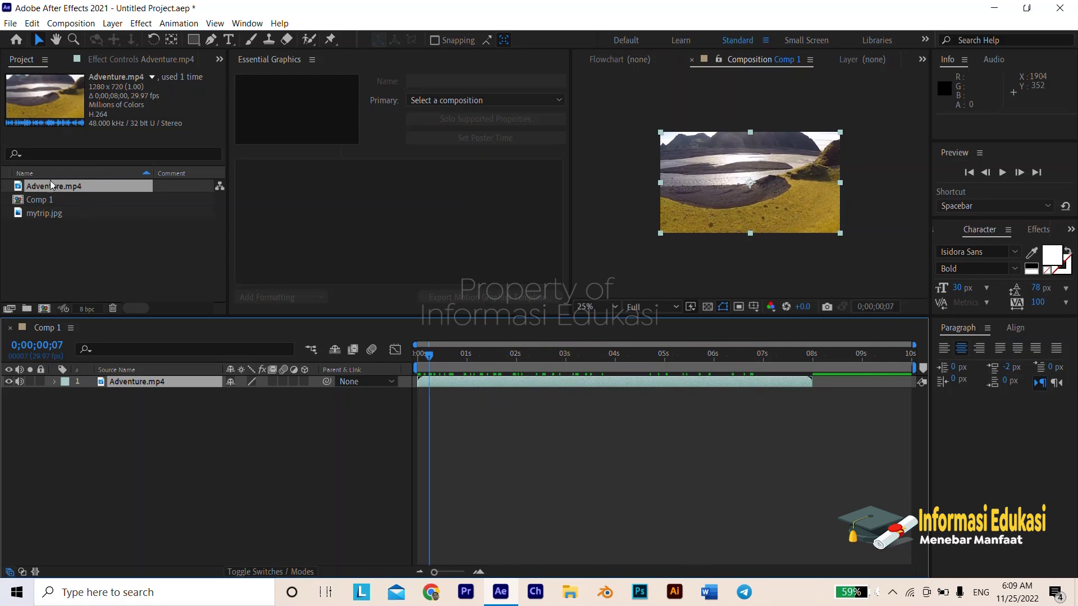
drag(50, 184, 134, 381)
key(ctrl+z)
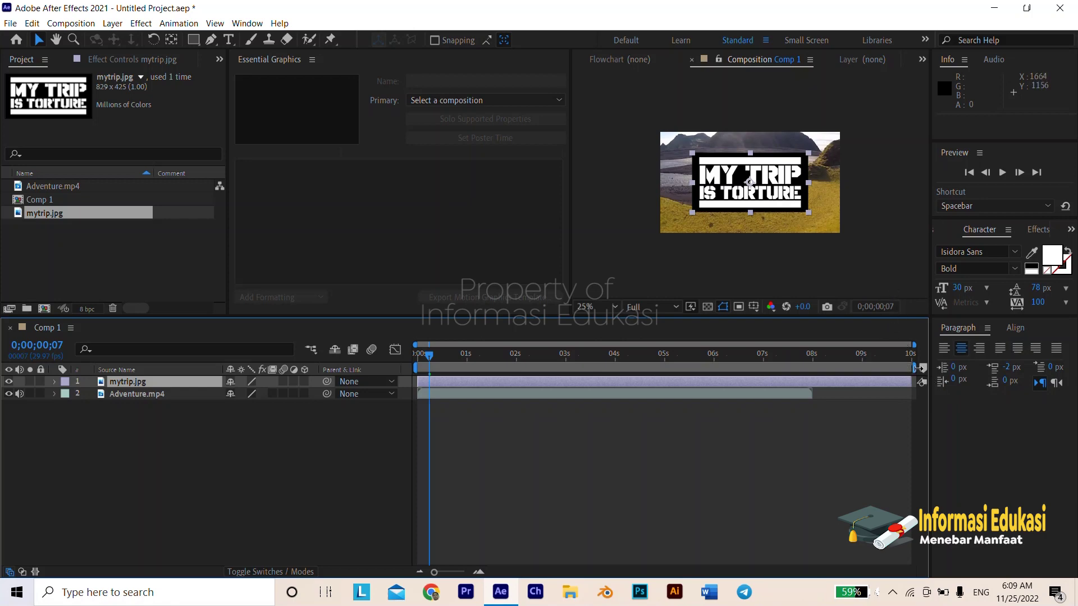
Trim the composition to a work area ending at 0;00;08;00, where the video ends, and hide the mytrip.jpg layer
drag(918, 368, 829, 389)
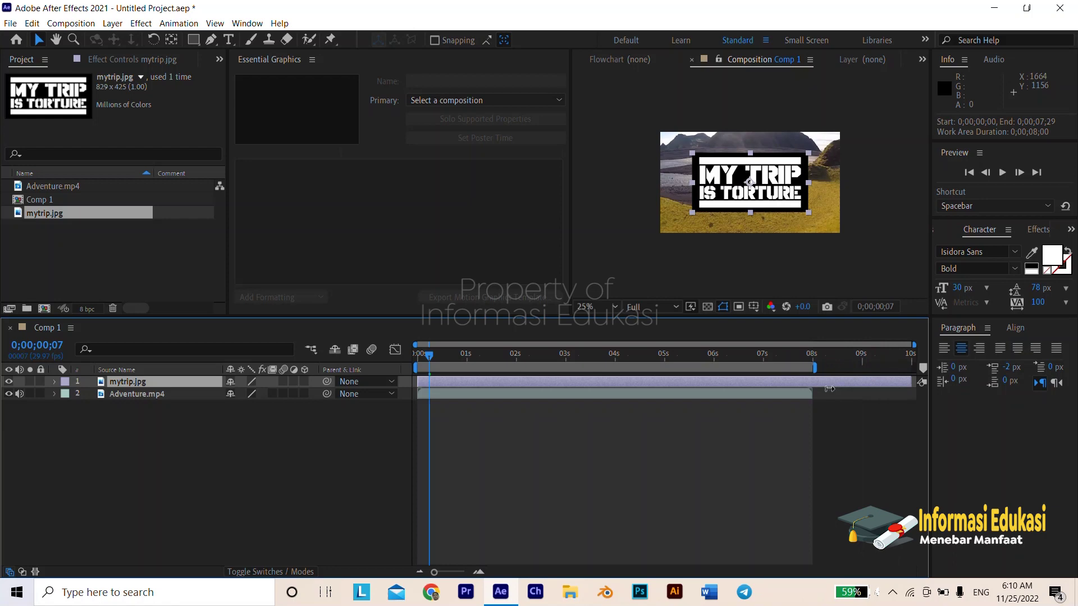
right_click(798, 367)
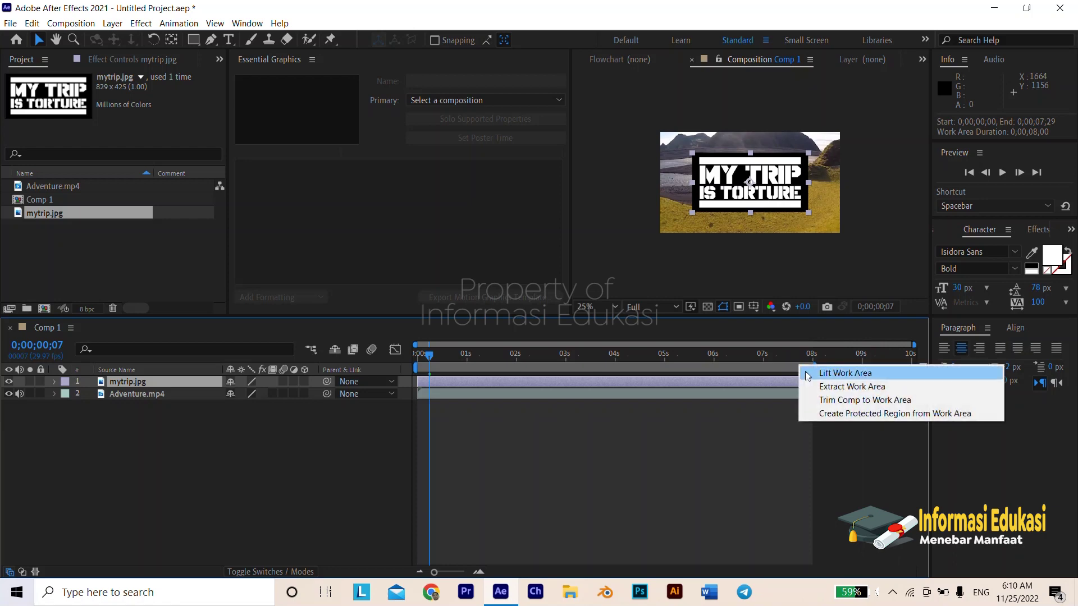
click(825, 399)
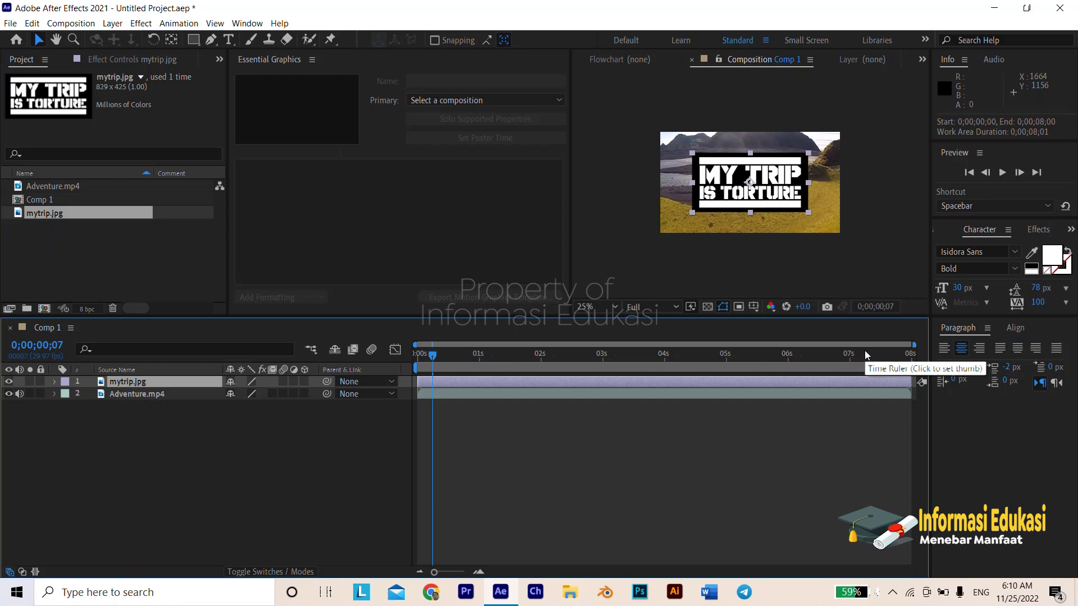
click(8, 381)
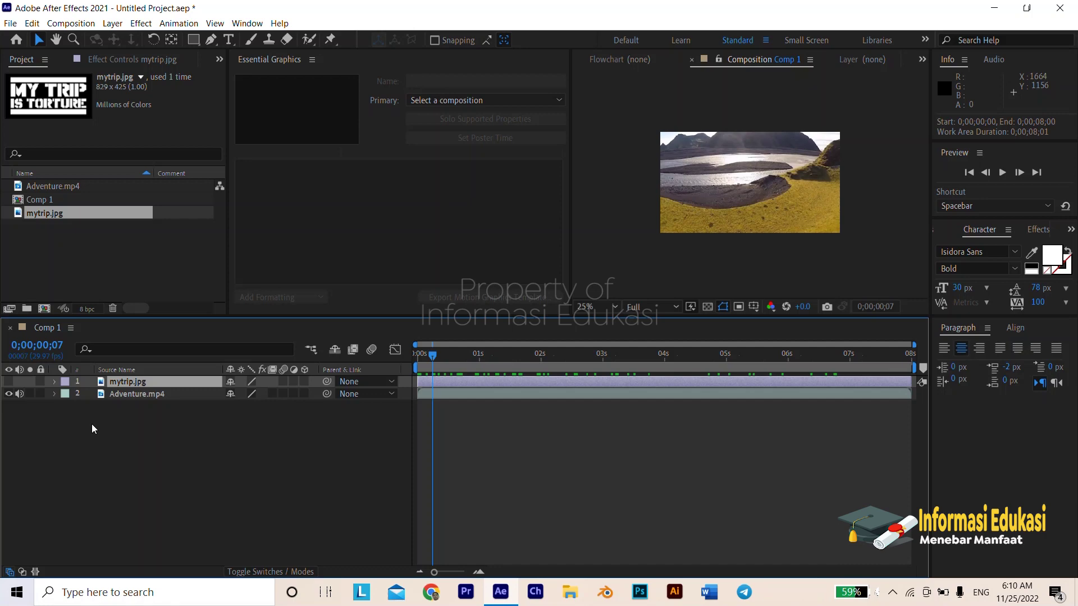
Add a shape layer and draw a full-height yellow rectangle about 284 px wide near the left side of the frame
click(106, 24)
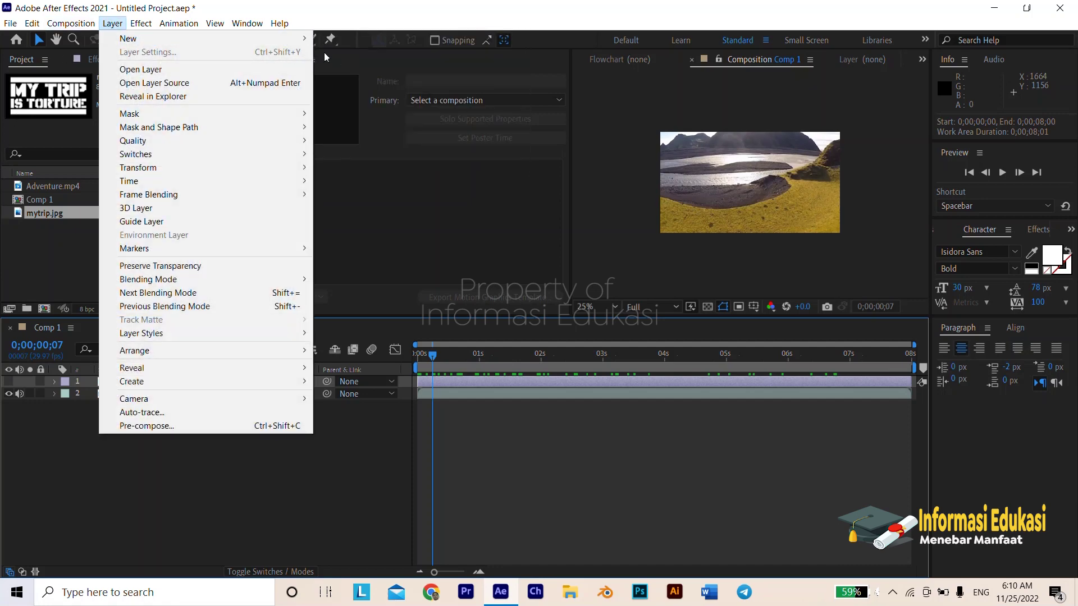
mouse_move(292, 38)
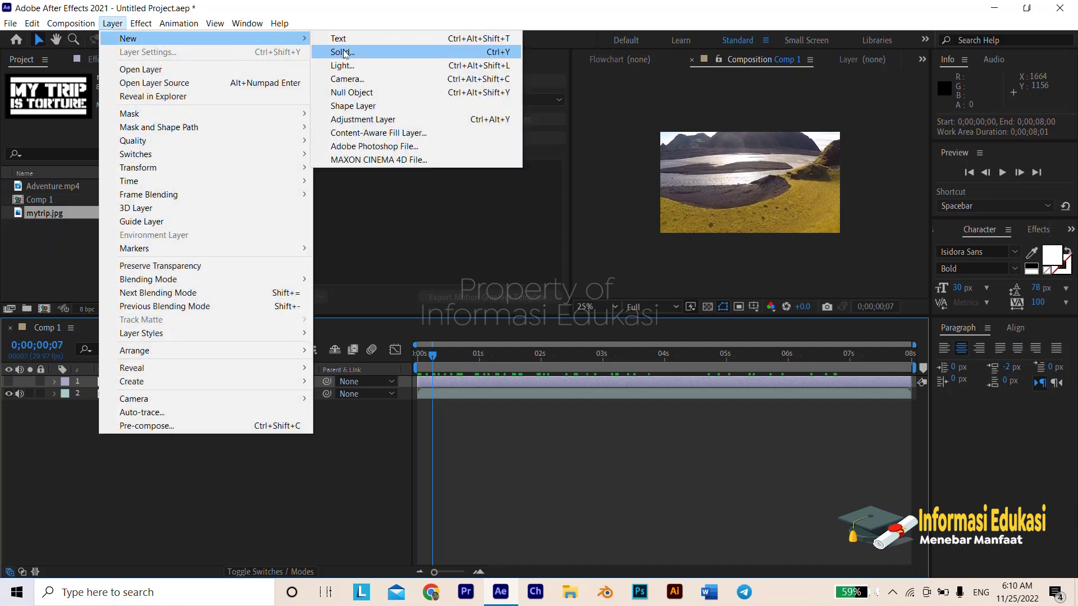
click(353, 106)
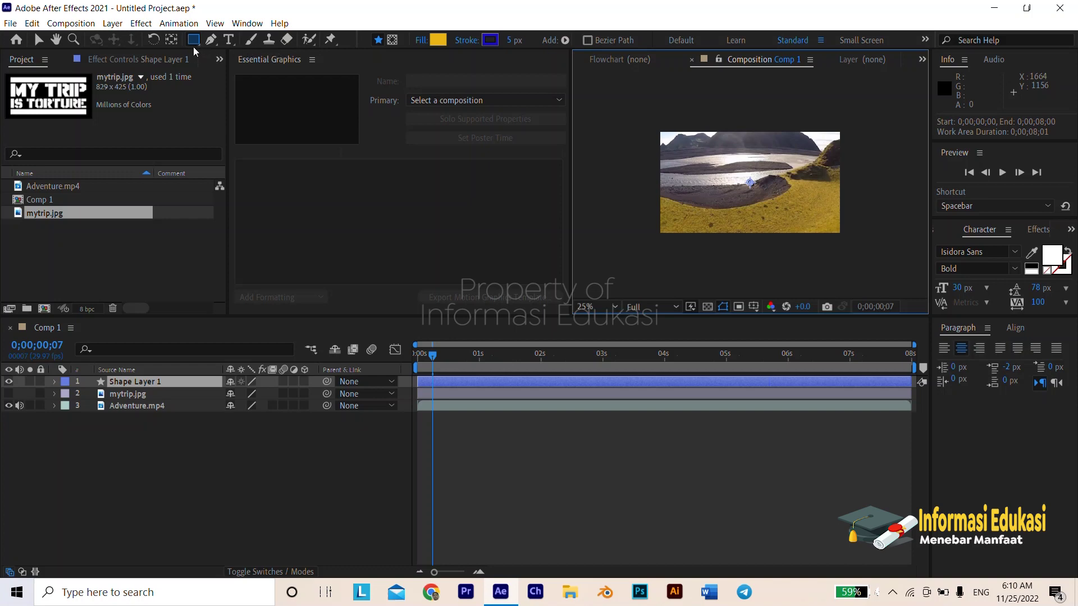
drag(194, 47, 239, 40)
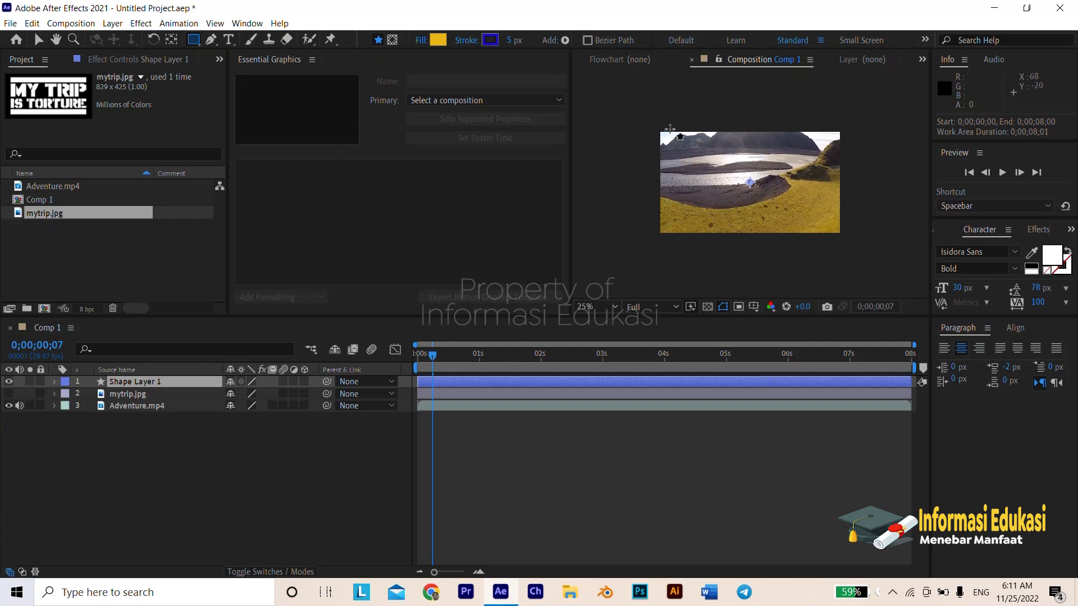
drag(670, 128, 711, 237)
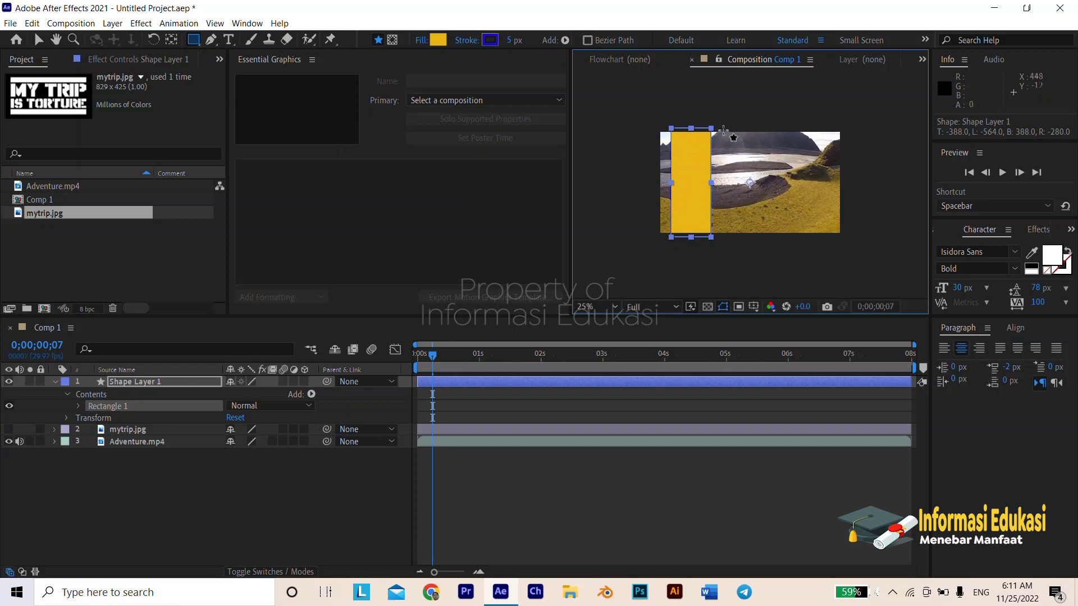
drag(728, 135, 747, 233)
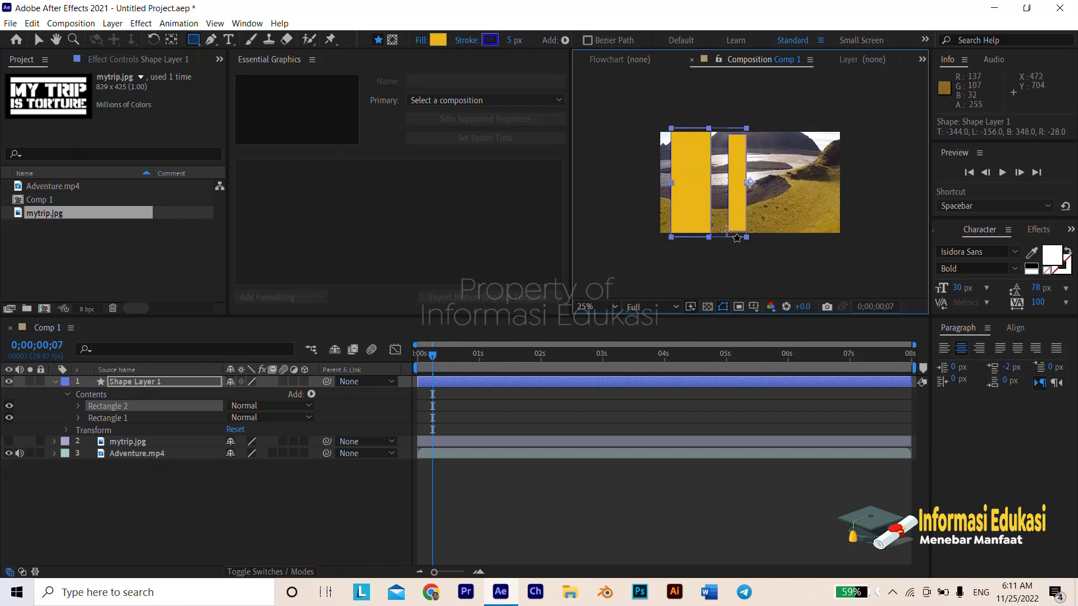
scroll(727, 230, up, 4)
scroll(727, 230, down, 2)
key(space)
drag(751, 91, 740, 136)
key(ctrl+z)
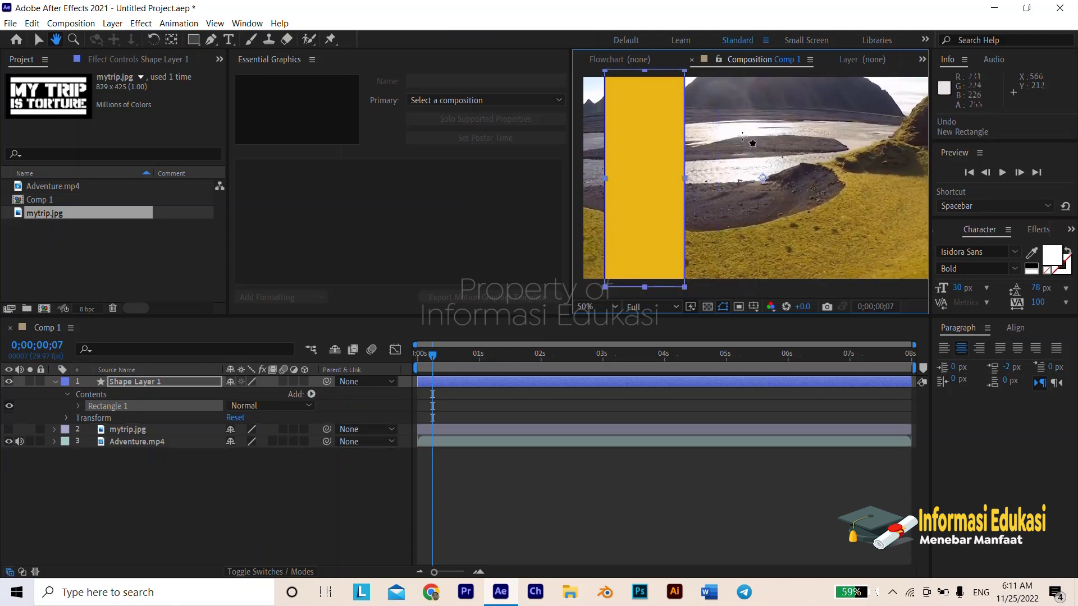
Draw three more full-height rectangles on the shape layer, about 132, 204 and 40 px wide, spaced from the frame's middle to its right edge
scroll(744, 130, down, 2)
scroll(744, 124, up, 2)
scroll(744, 107, down, 1)
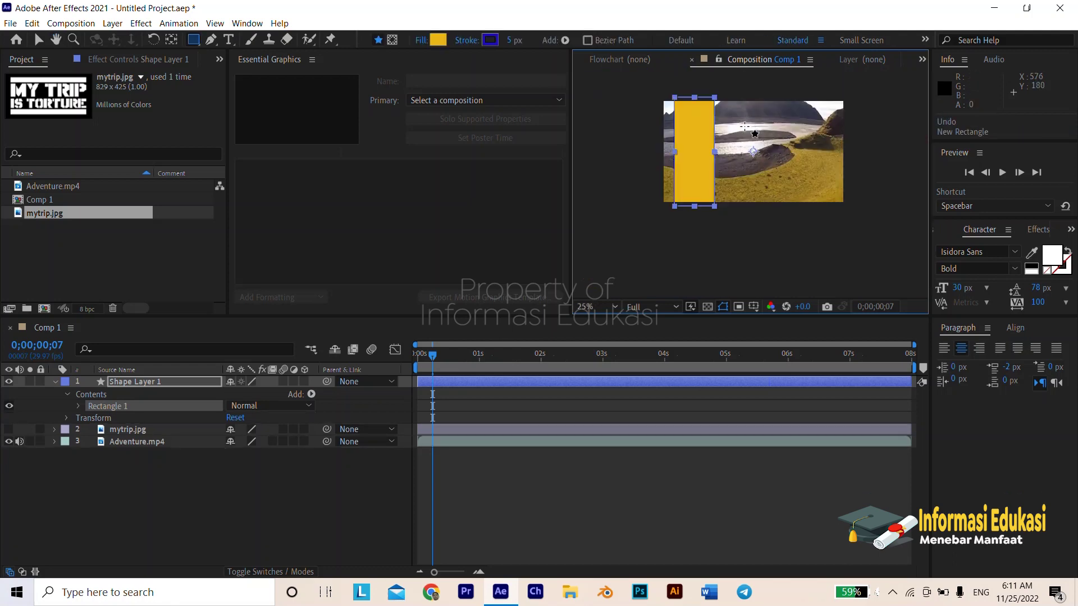
drag(744, 99, 762, 208)
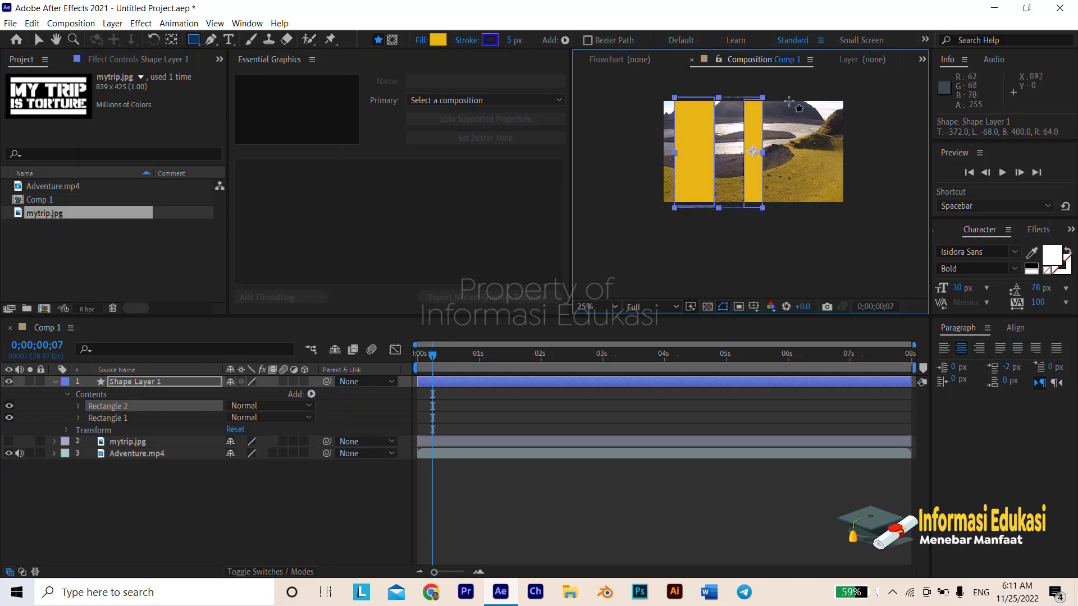
mouse_move(785, 98)
mouse_down()
mouse_move(801, 202)
mouse_move(816, 203)
mouse_up()
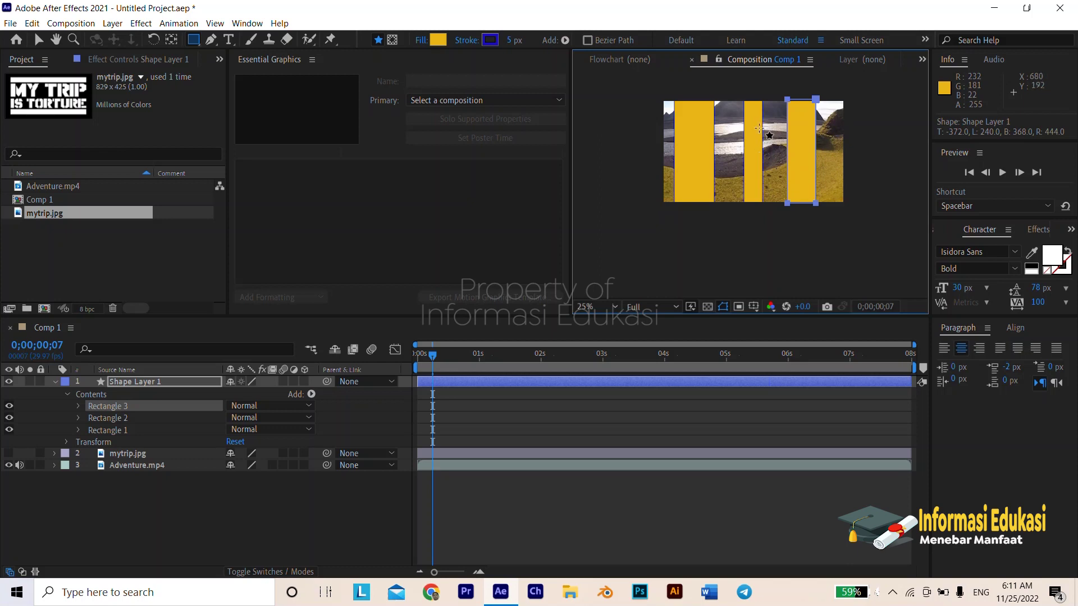
click(841, 163)
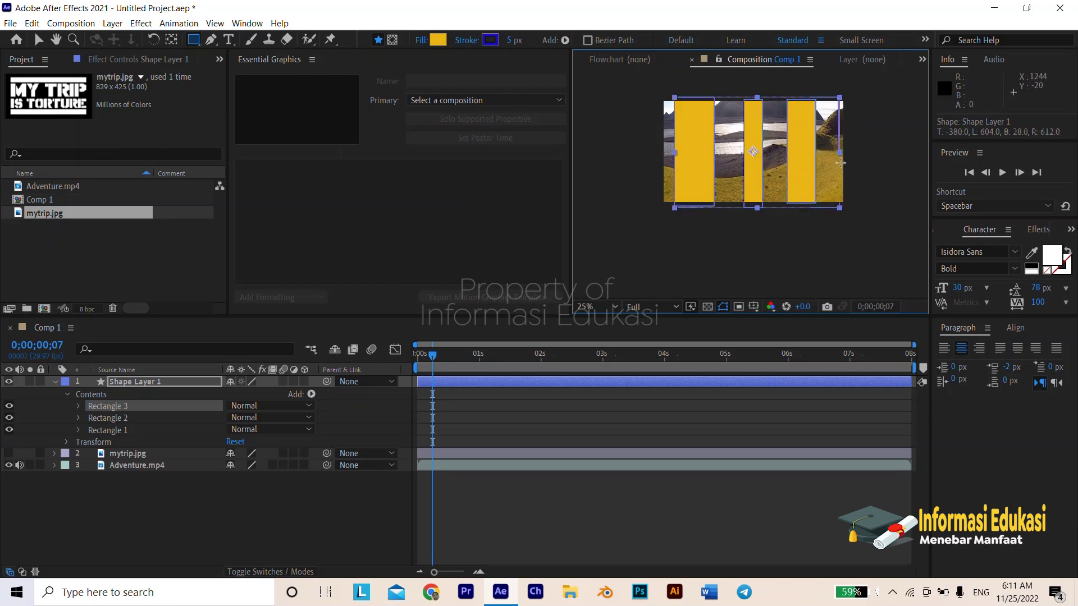
drag(840, 163, 844, 209)
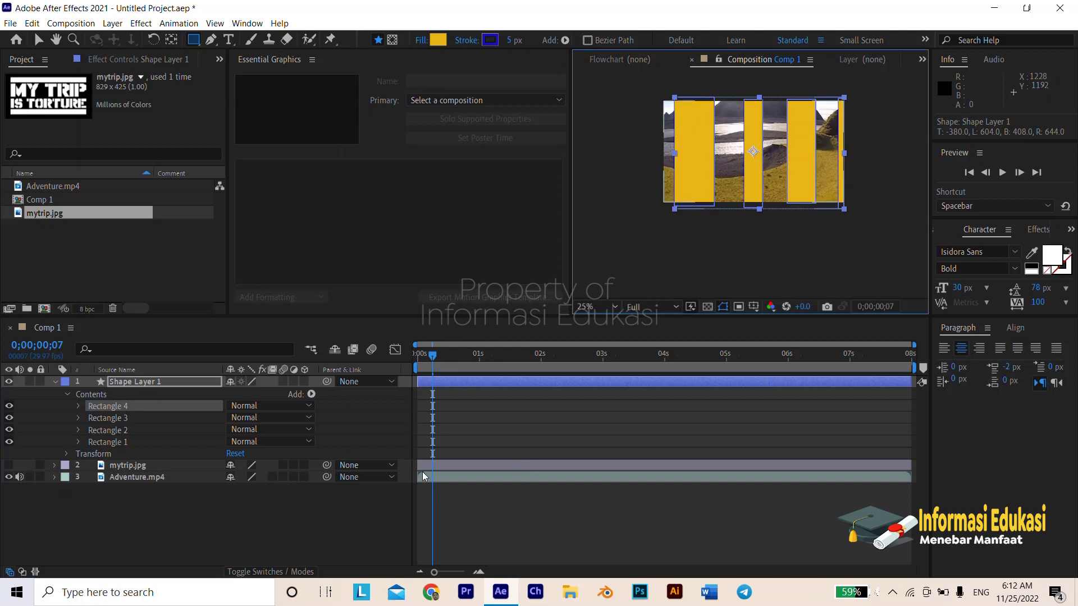
Collapse Shape Layer 1's properties and apply the Transform distortion effect to the layer
click(55, 382)
key(F2)
click(64, 383)
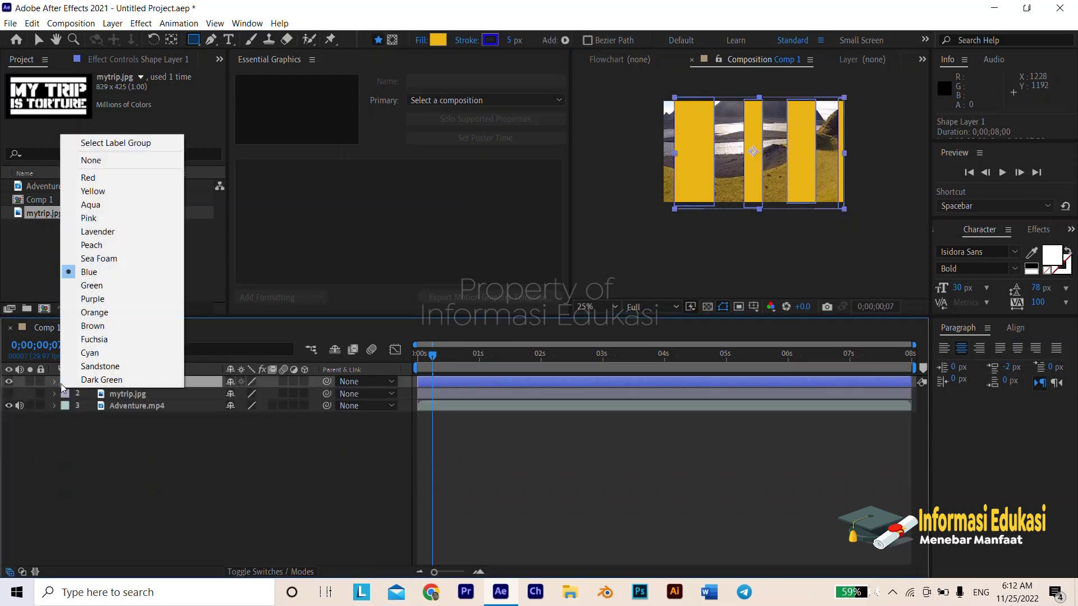
click(141, 23)
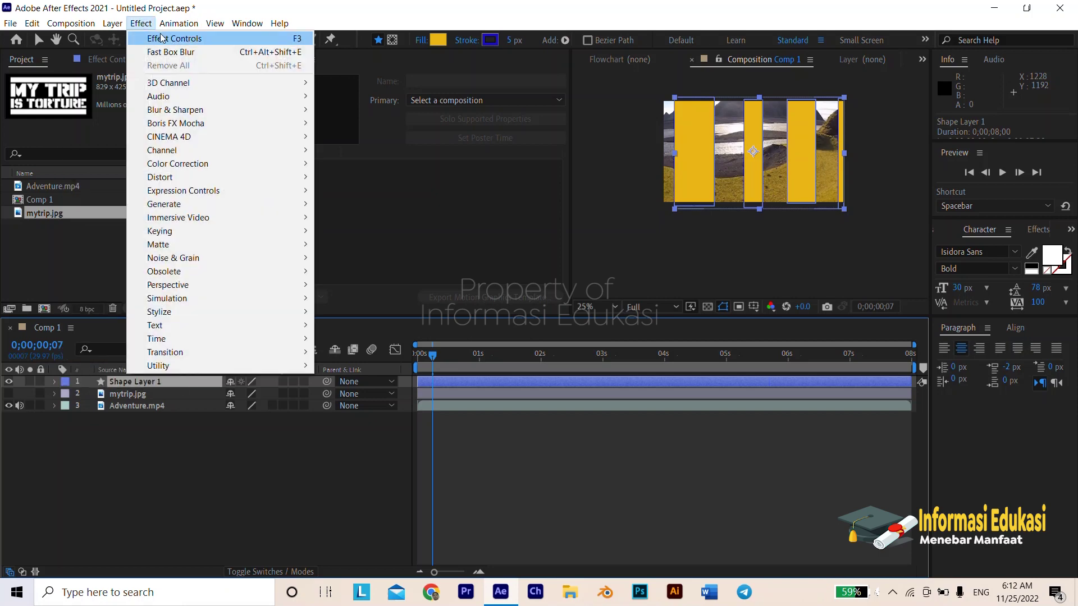
mouse_move(214, 168)
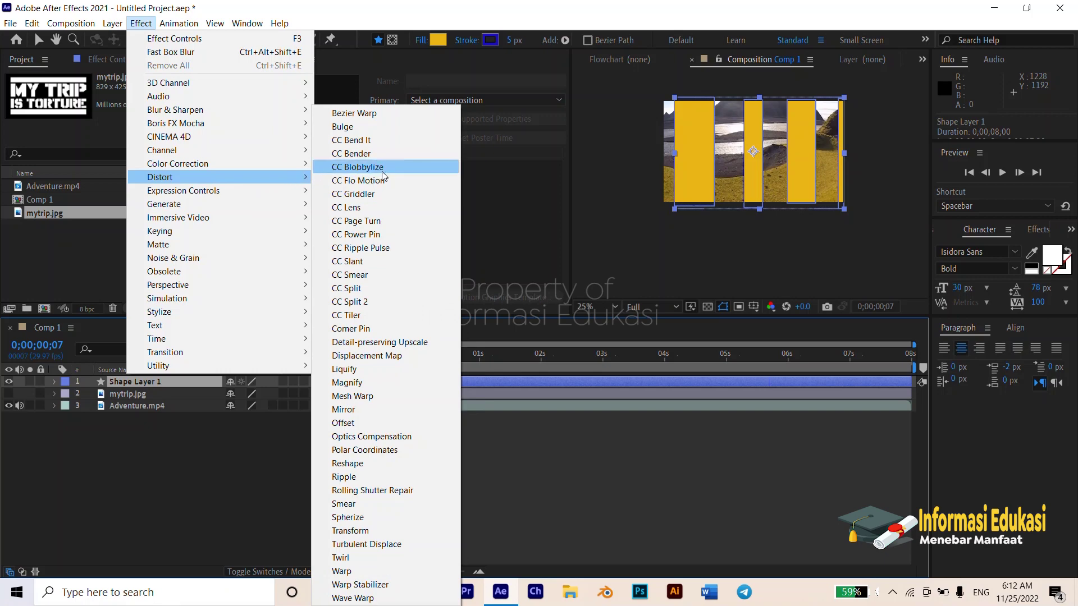
click(371, 530)
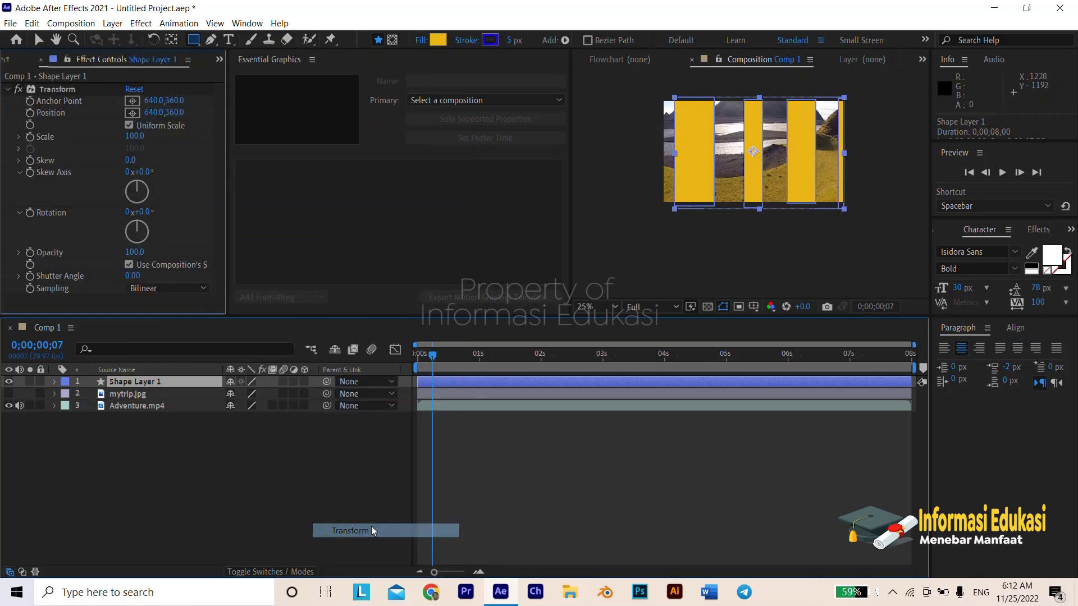
key(v)
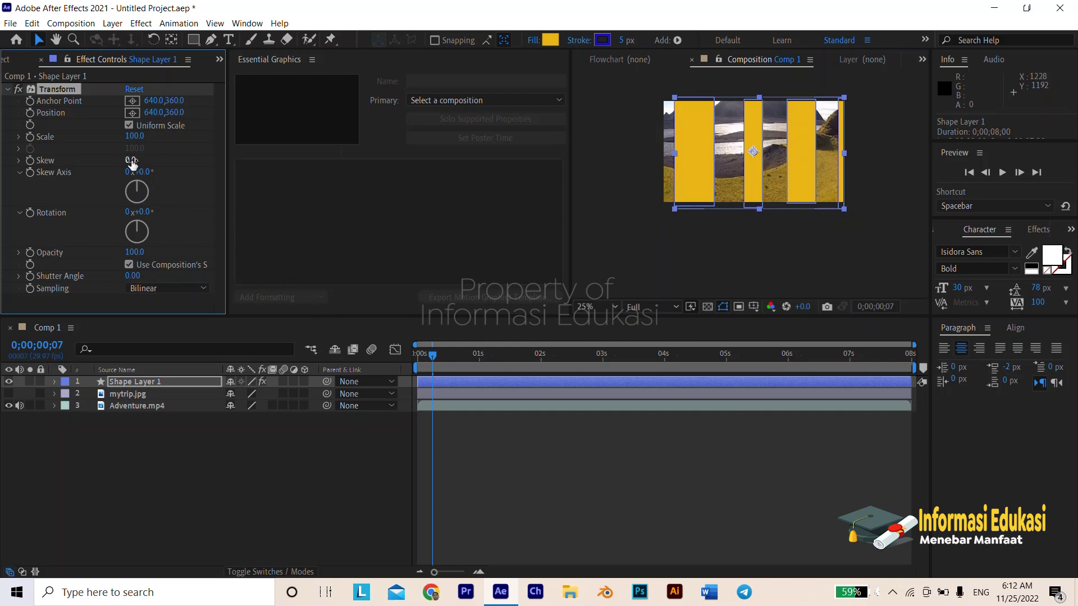
Slant the rectangles by setting the Transform effect's Skew to -30 and Skew Axis to 88°
drag(141, 160, 152, 184)
drag(153, 183, 180, 158)
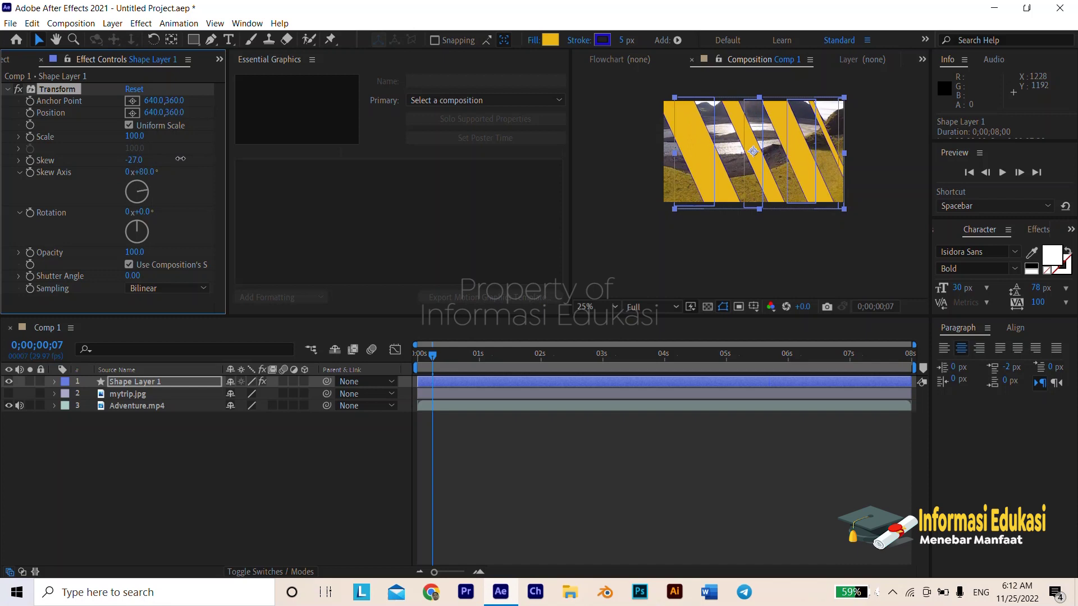
click(133, 160)
text(30)
key(Return)
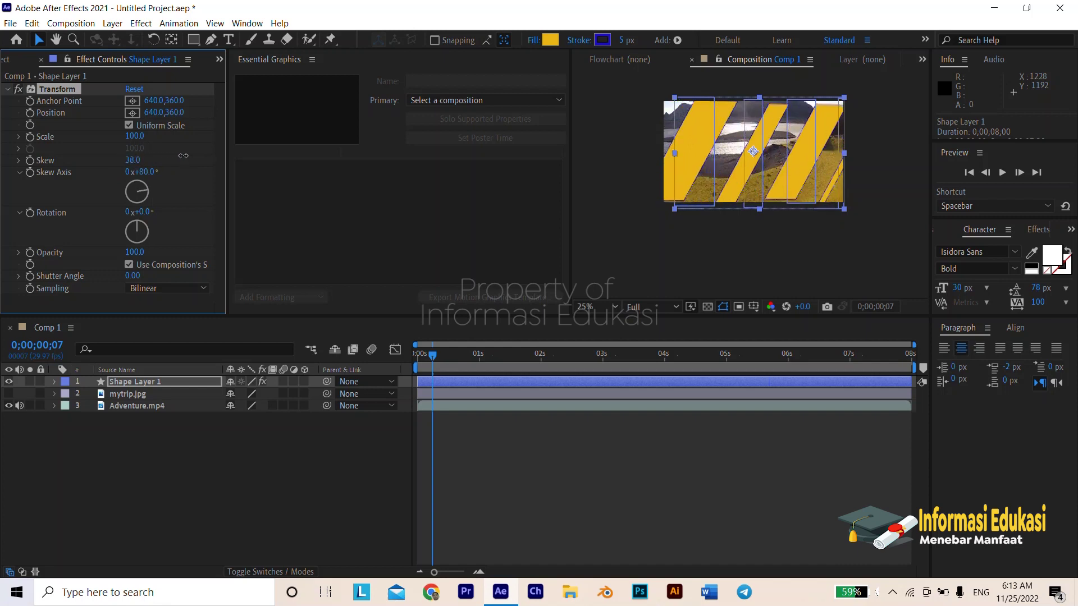
drag(183, 156, 148, 171)
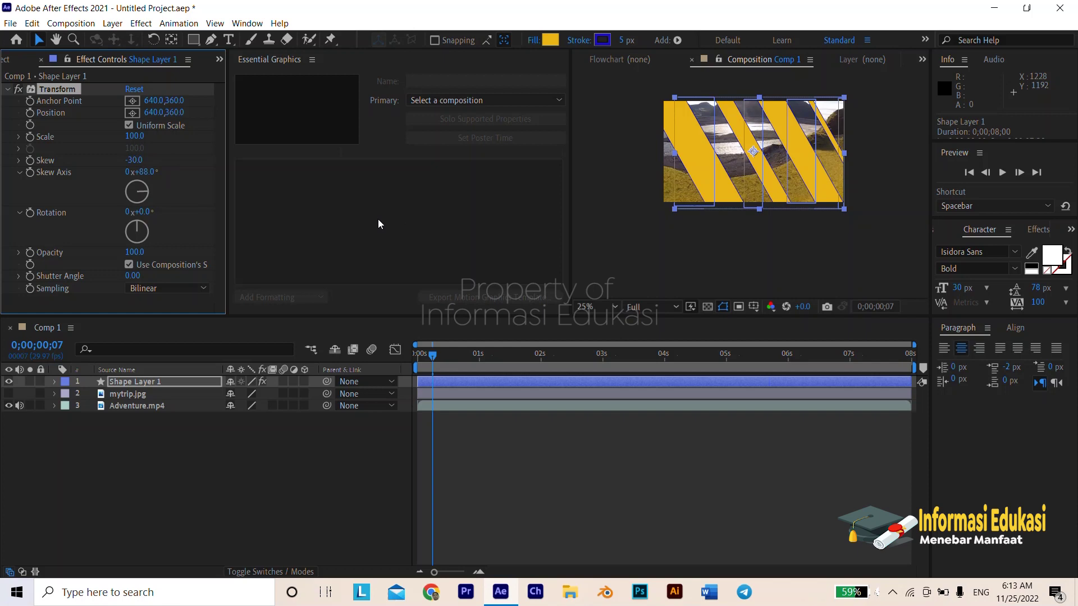
Move Shape Layer 1 directly above Adventure.mp4 and set the video's track matte to Alpha Matte "Shape Layer 1"
click(263, 572)
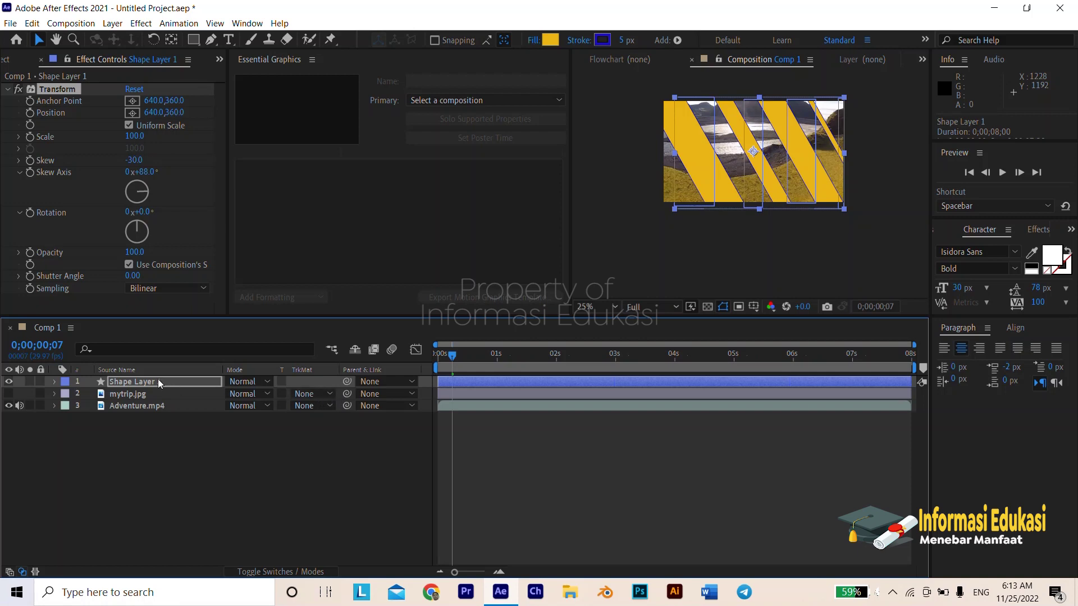
drag(157, 380, 159, 401)
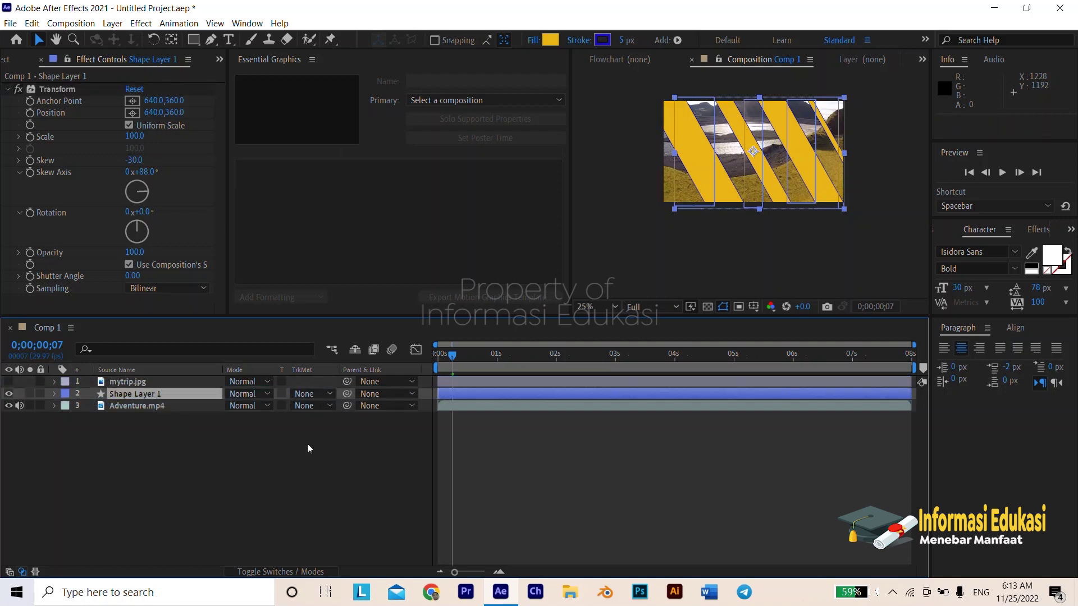
click(329, 405)
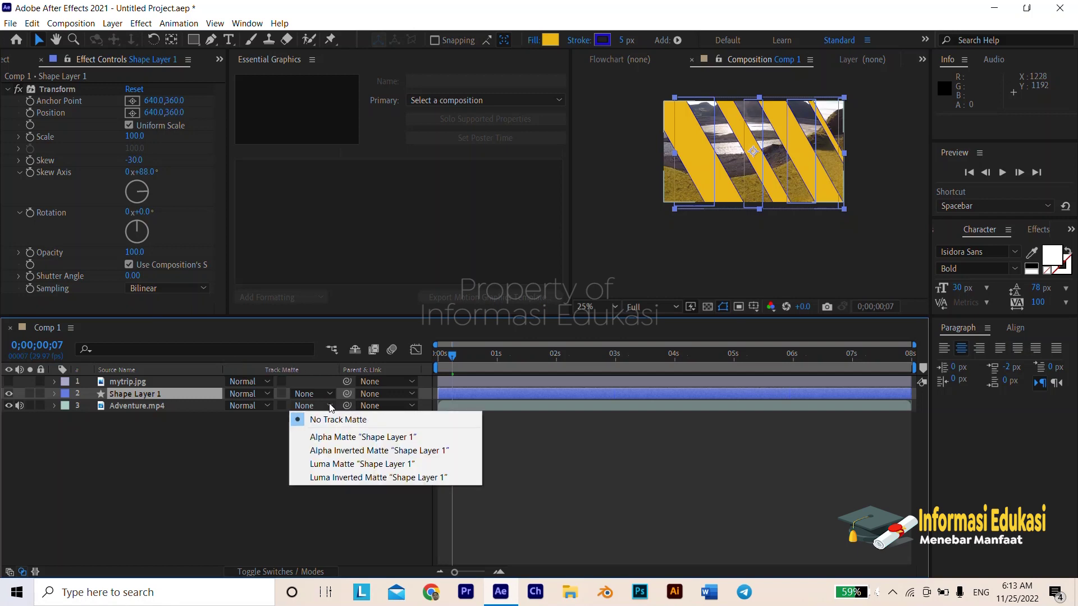
click(336, 436)
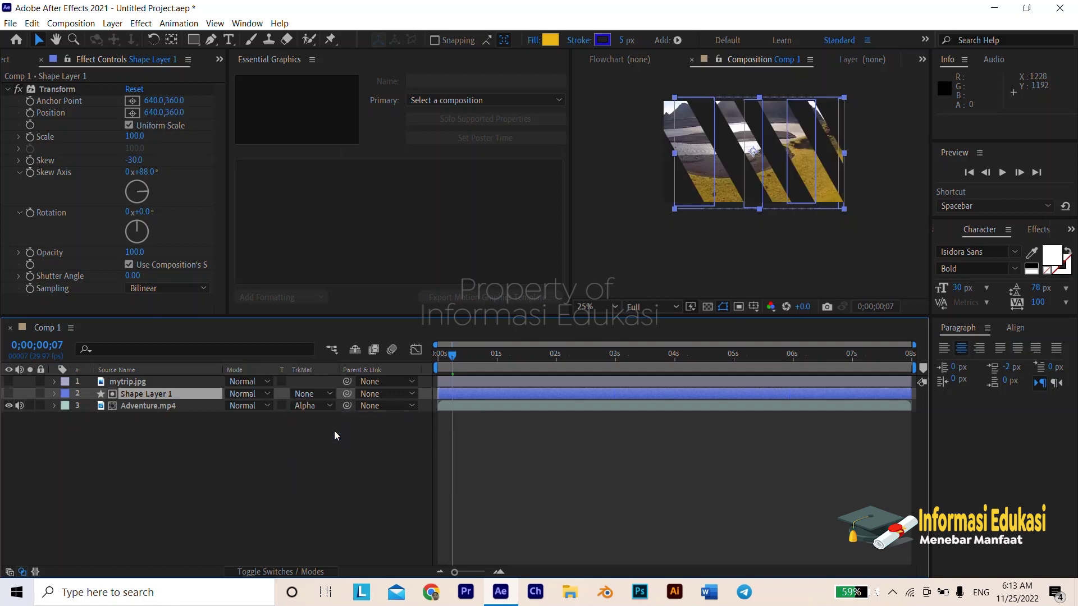
Try Luma Matte "Shape Layer 1" as the track matte of Adventure.mp4 and switch back to Alpha Matte
click(331, 405)
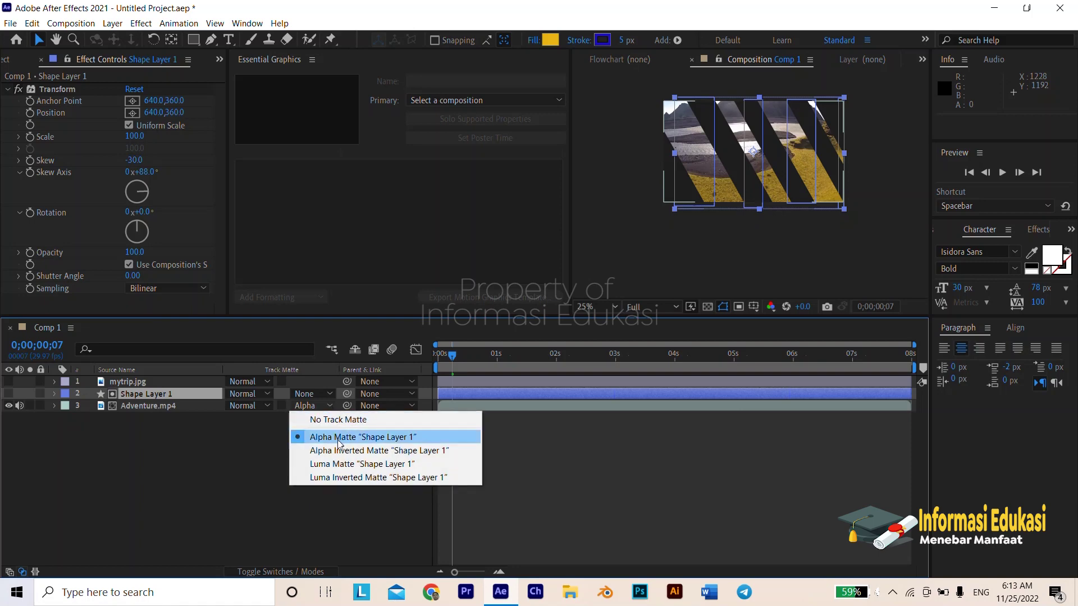
click(339, 464)
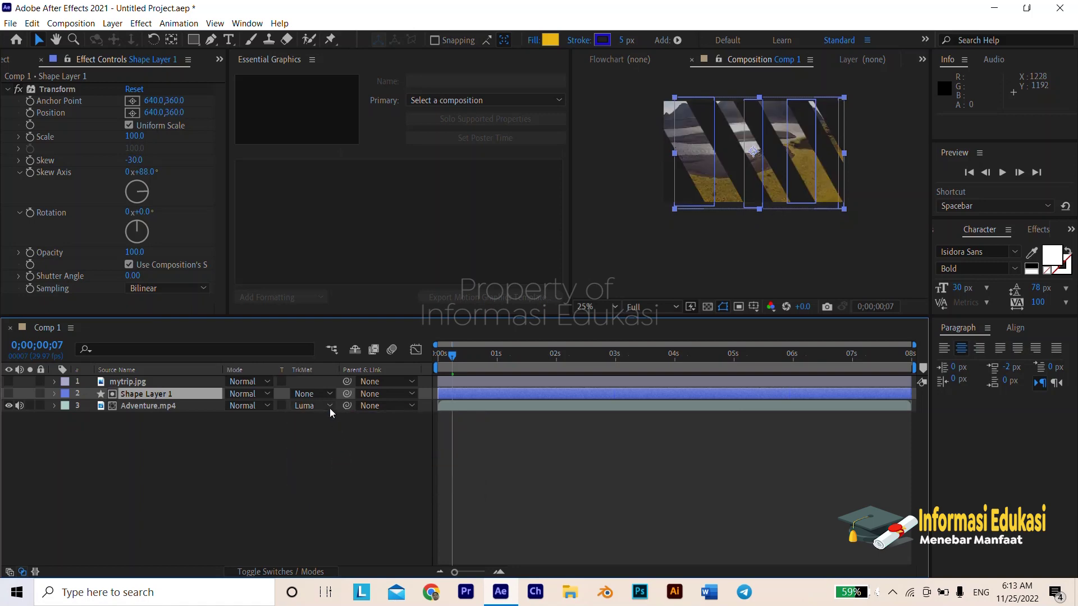
click(330, 407)
click(337, 436)
Remove the track matte from Adventure.mp4, show Shape Layer 1, and reapply Alpha Matte "Shape Layer 1" to the video
click(329, 406)
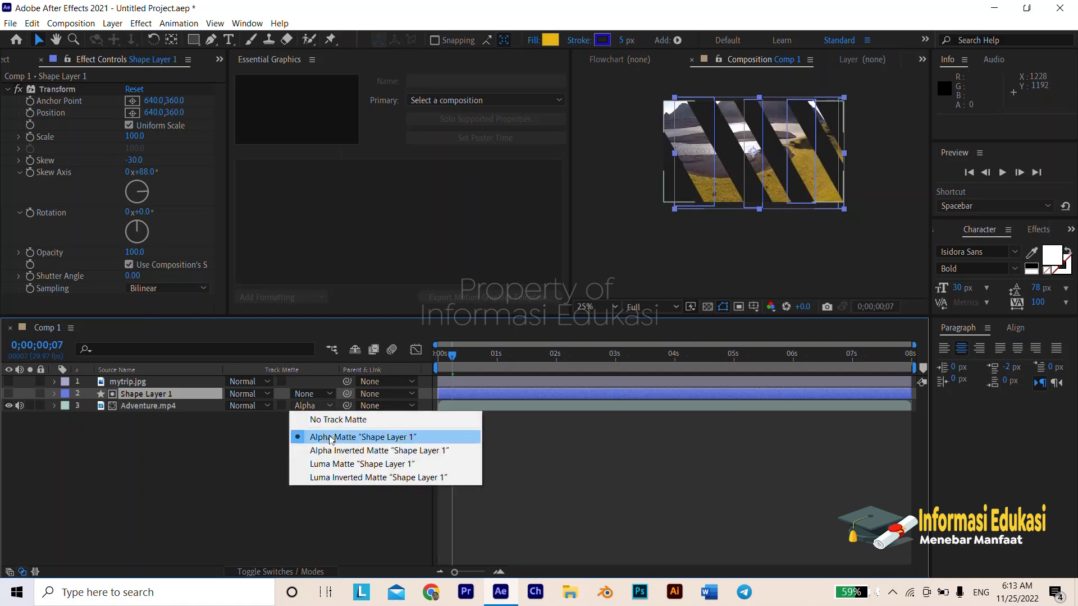
click(333, 421)
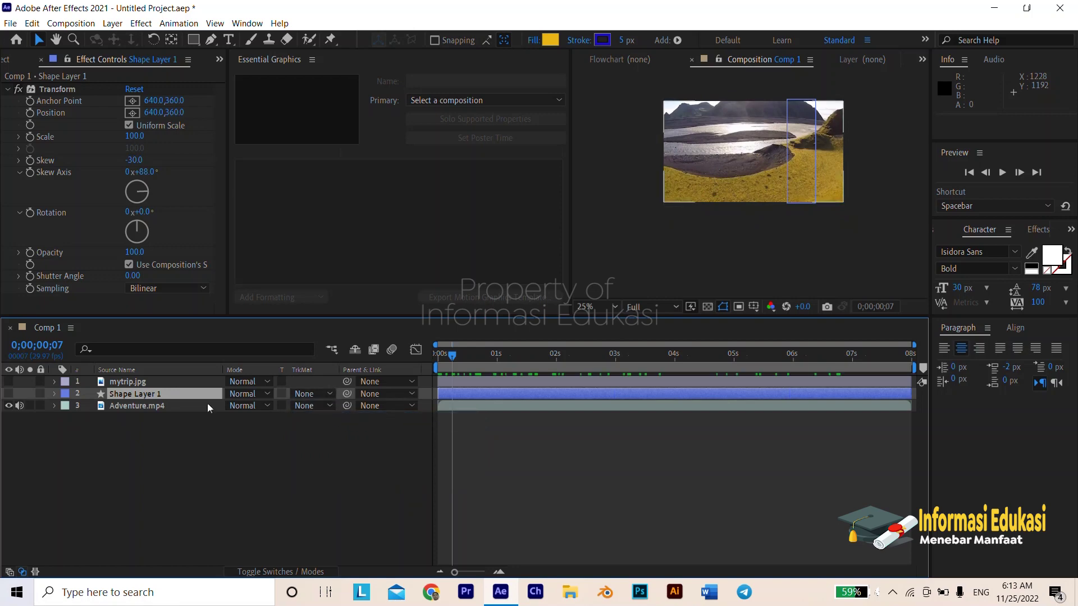
click(9, 394)
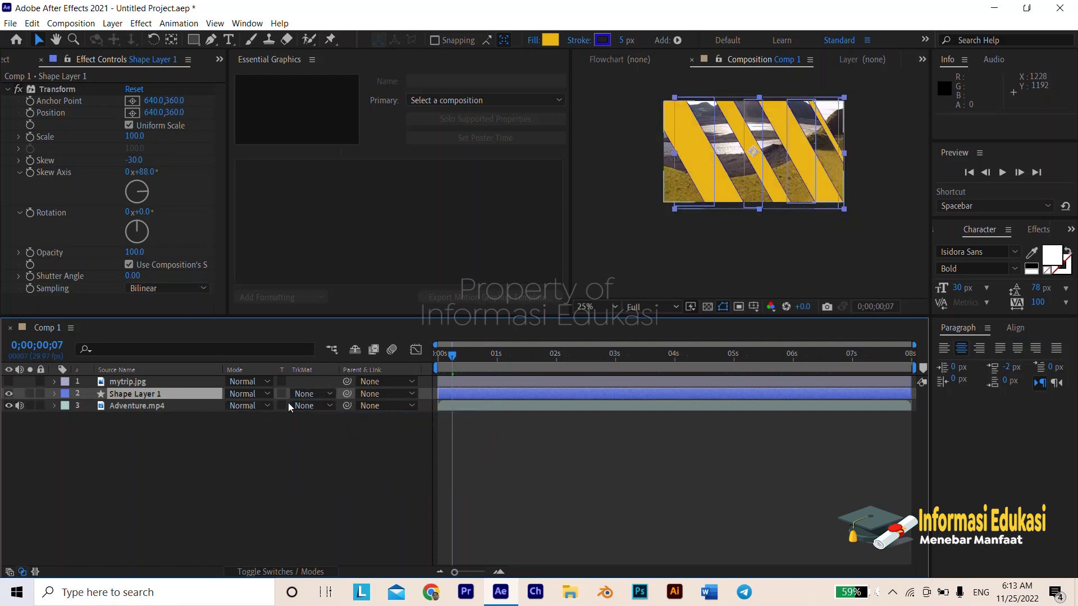
click(329, 407)
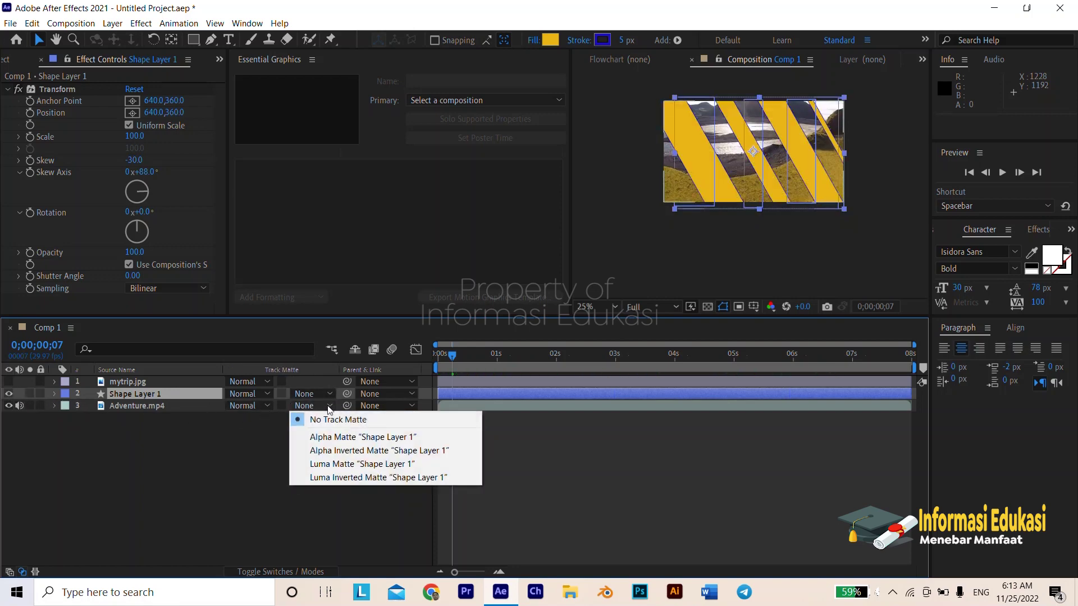
click(358, 439)
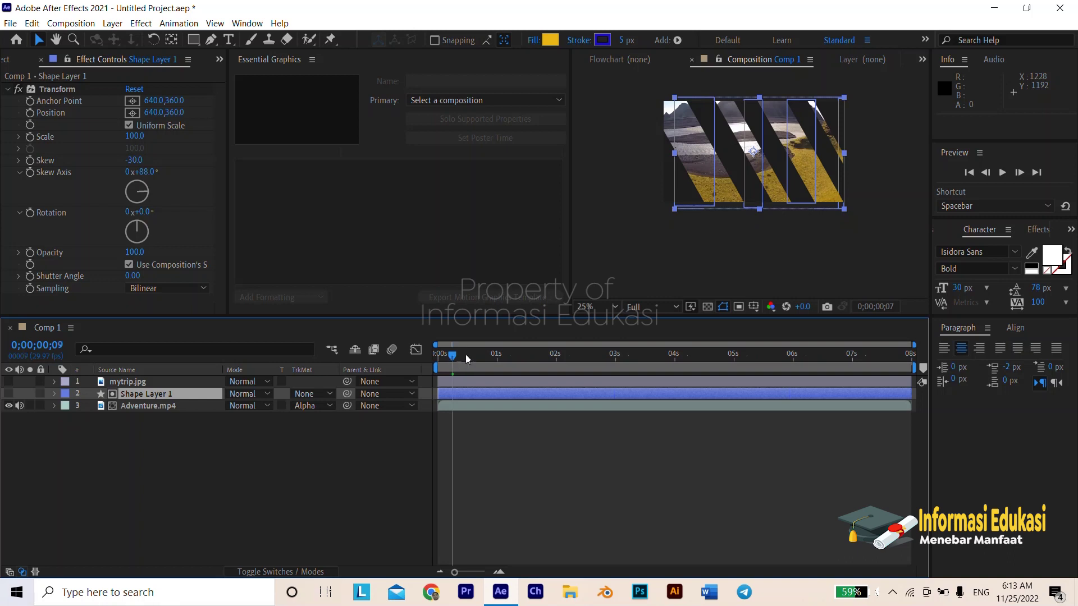
drag(466, 355, 351, 404)
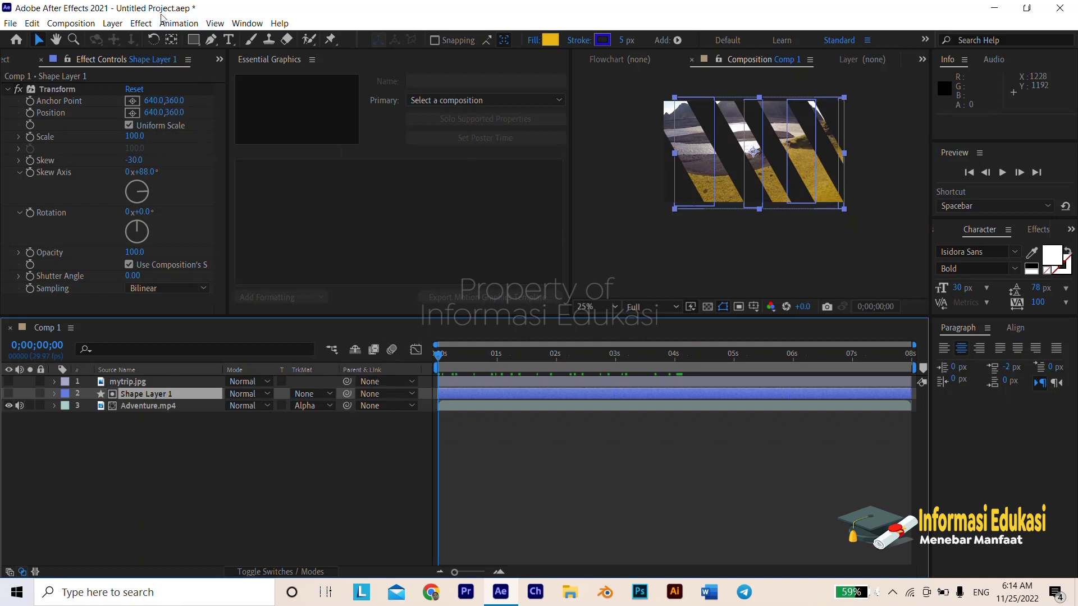
Apply the Fast Box Blur effect to the Adventure.mp4 layer
click(140, 23)
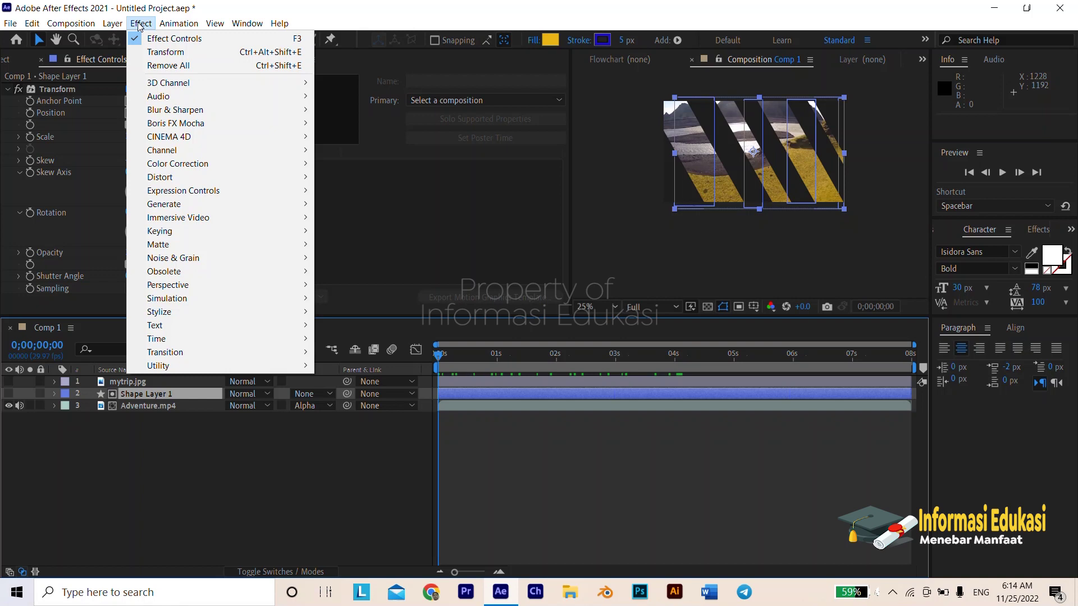
click(178, 446)
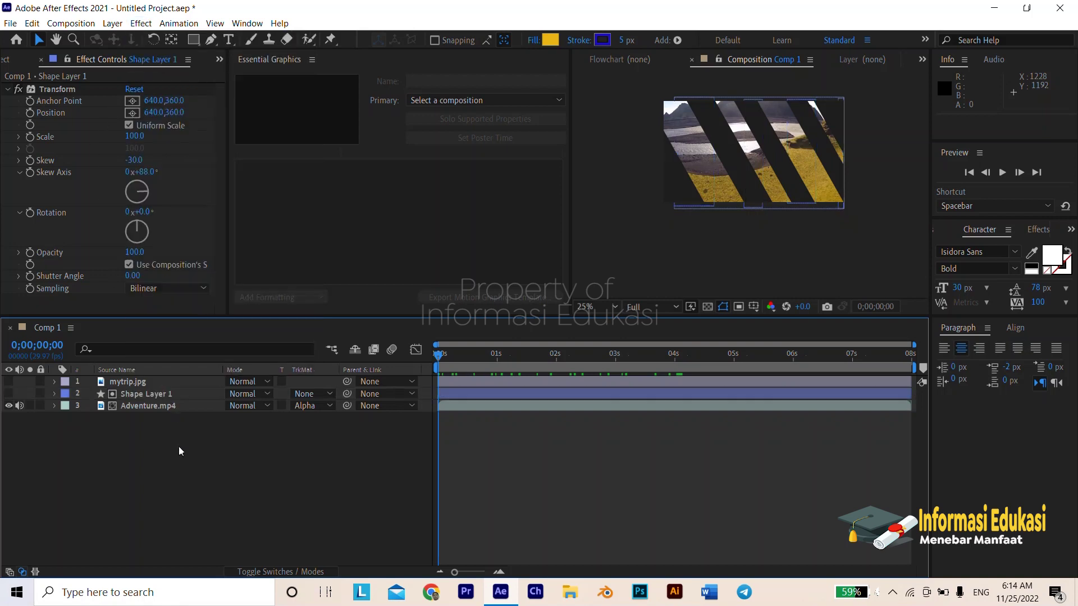
click(173, 405)
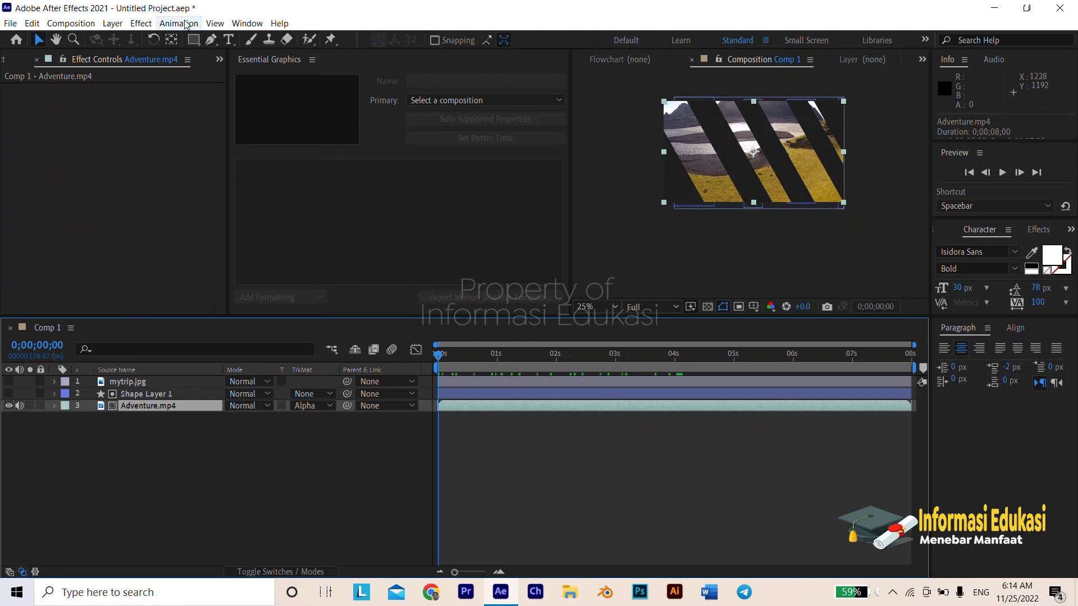
click(137, 24)
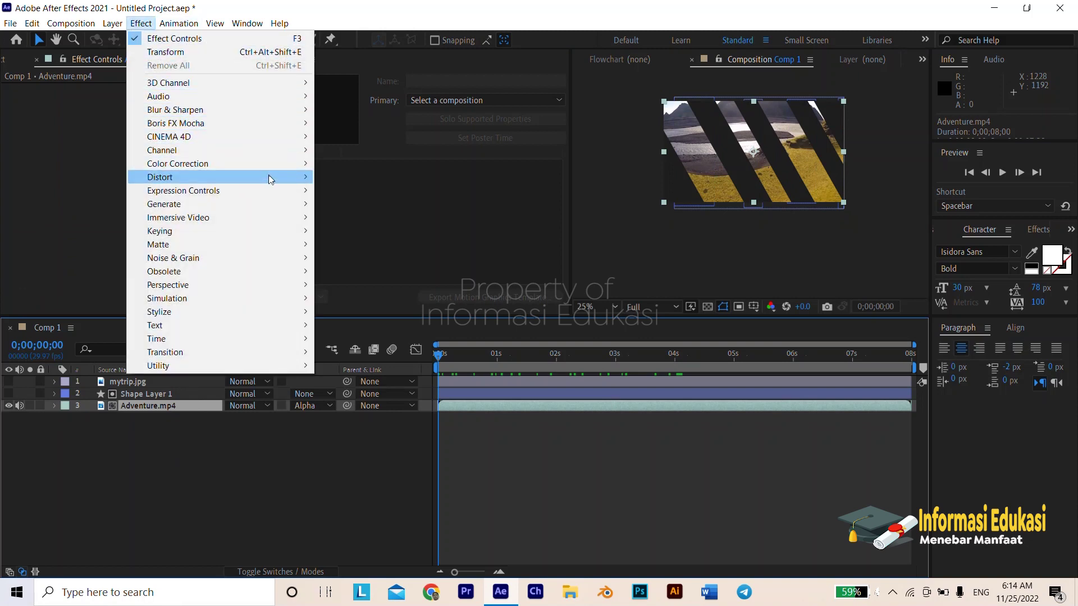
mouse_move(269, 177)
mouse_move(301, 110)
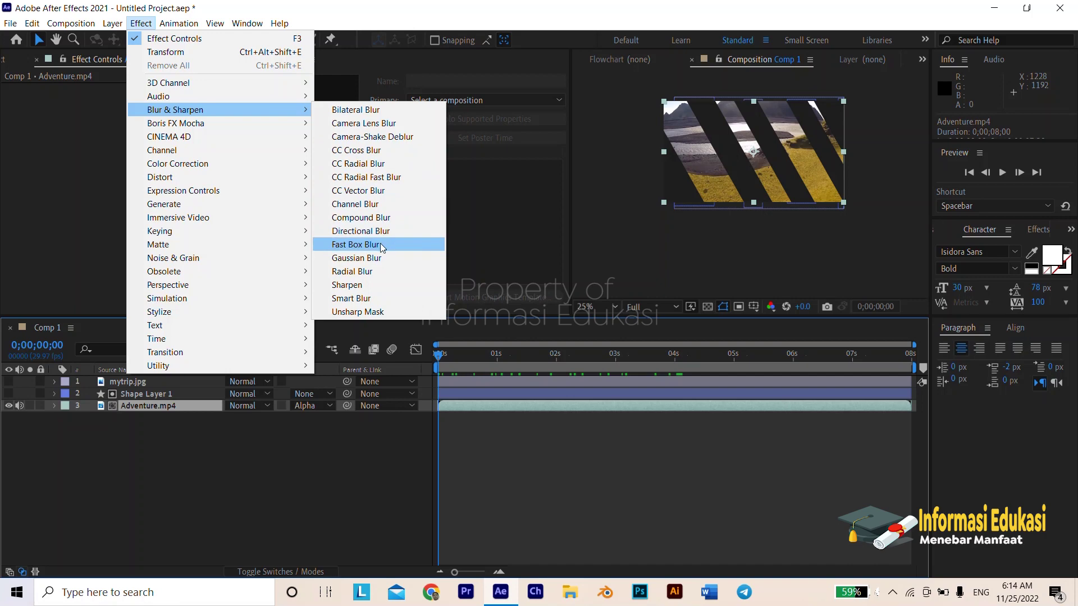
click(356, 245)
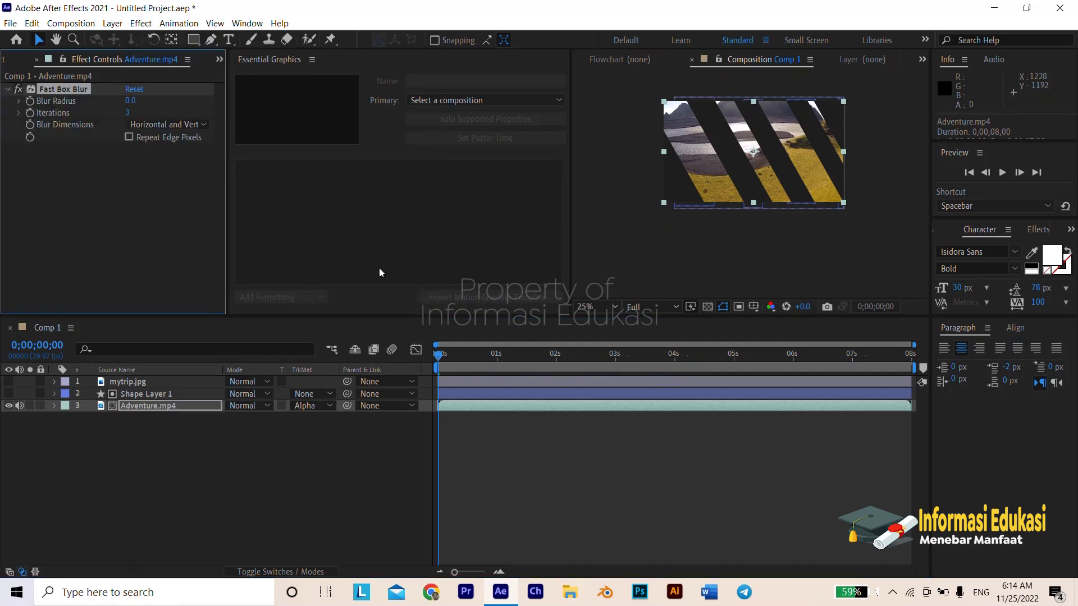
Set the Fast Box Blur's Blur Radius on Adventure.mp4 to 20
drag(128, 102, 155, 105)
click(137, 100)
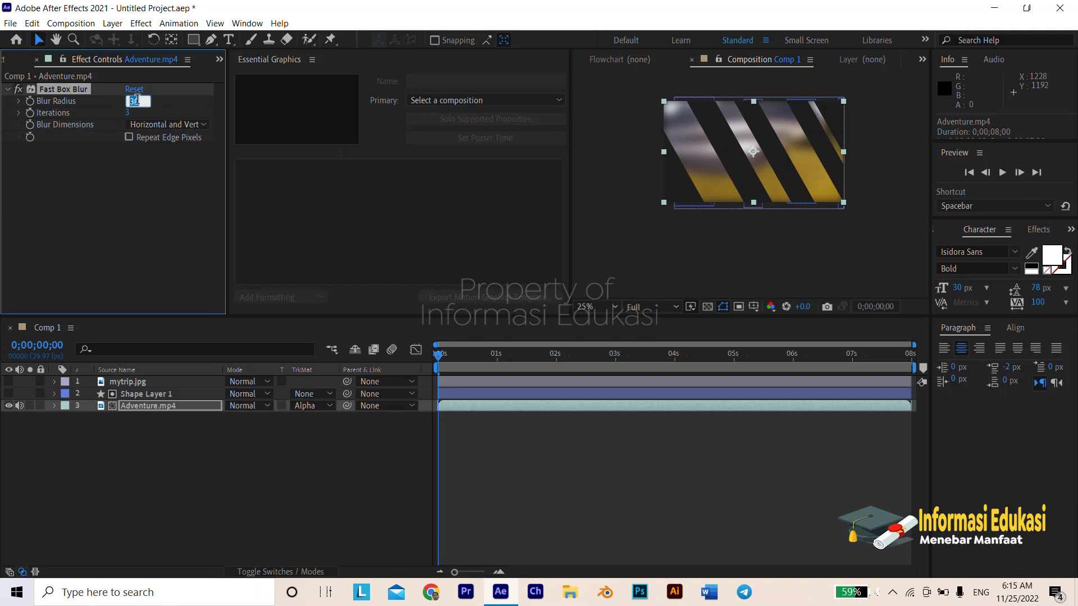
text(20)
click(114, 269)
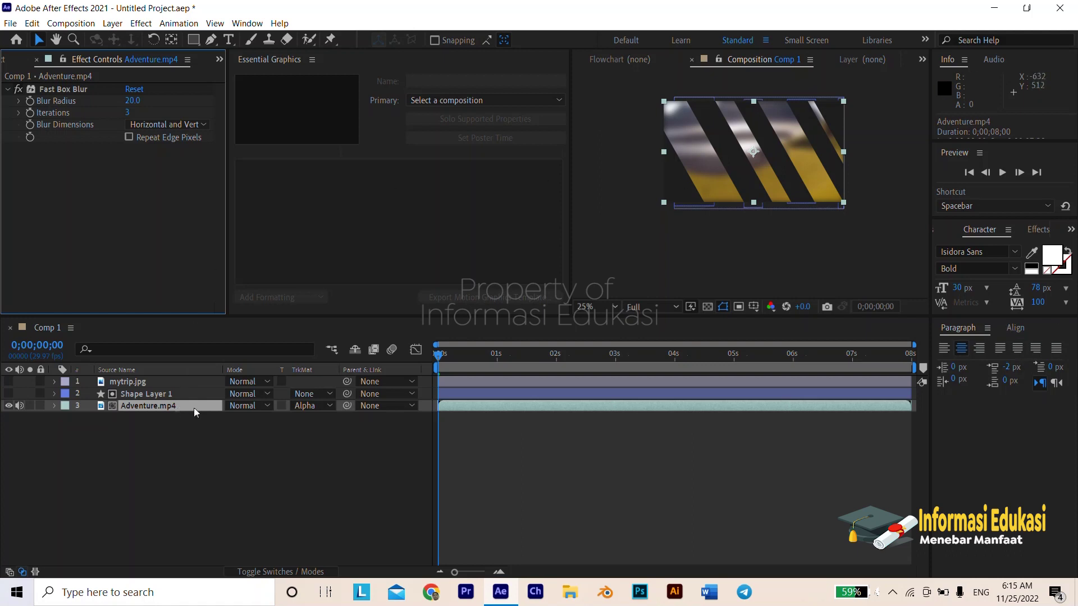
Apply the Exposure color correction effect to Adventure.mp4 and set its master Exposure to 1.5
click(142, 24)
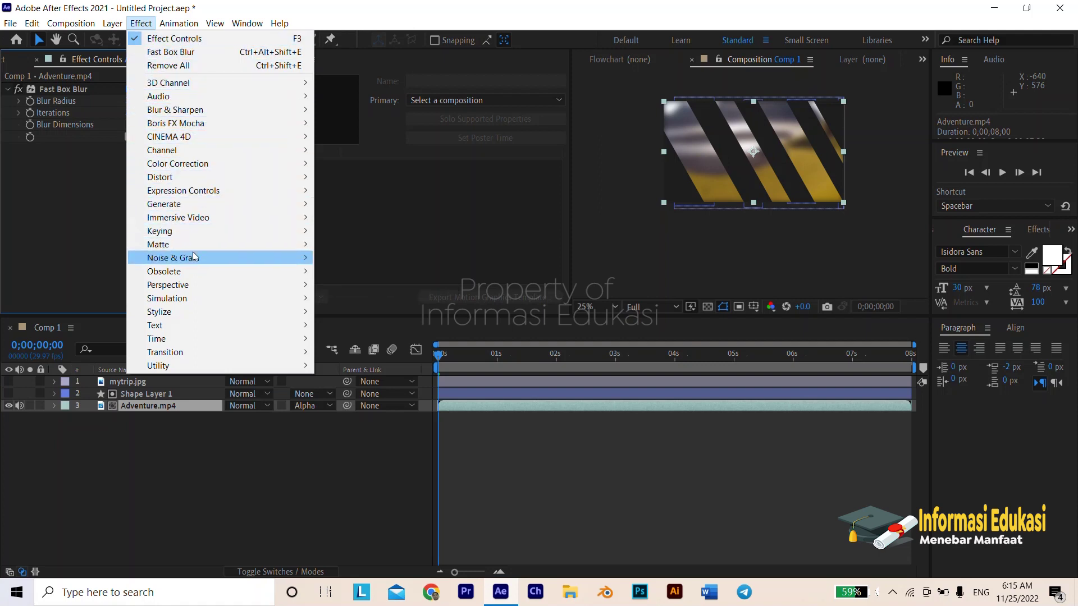
mouse_move(309, 167)
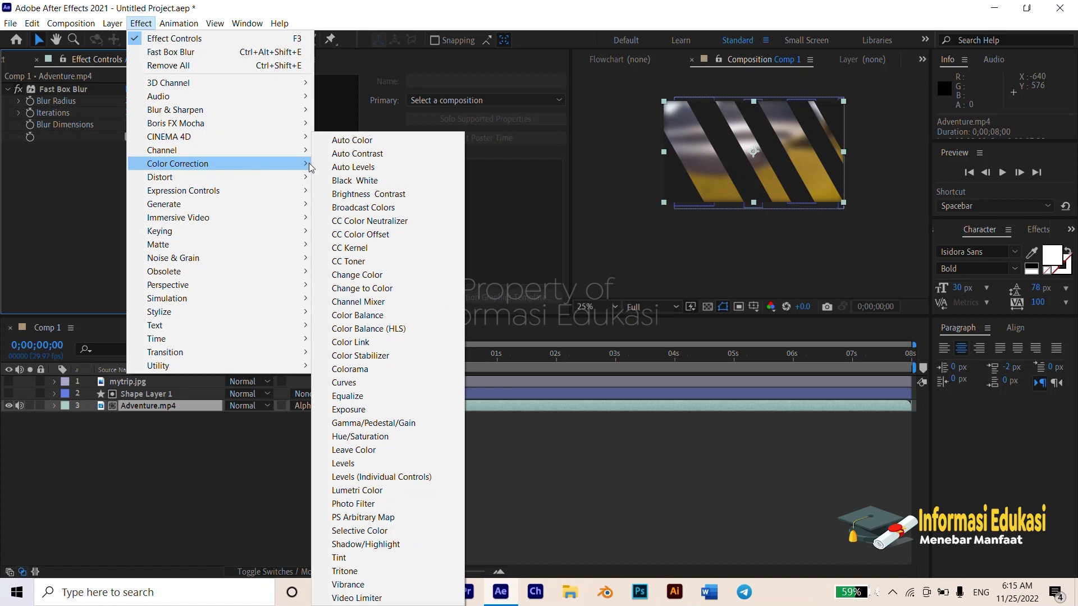
click(406, 409)
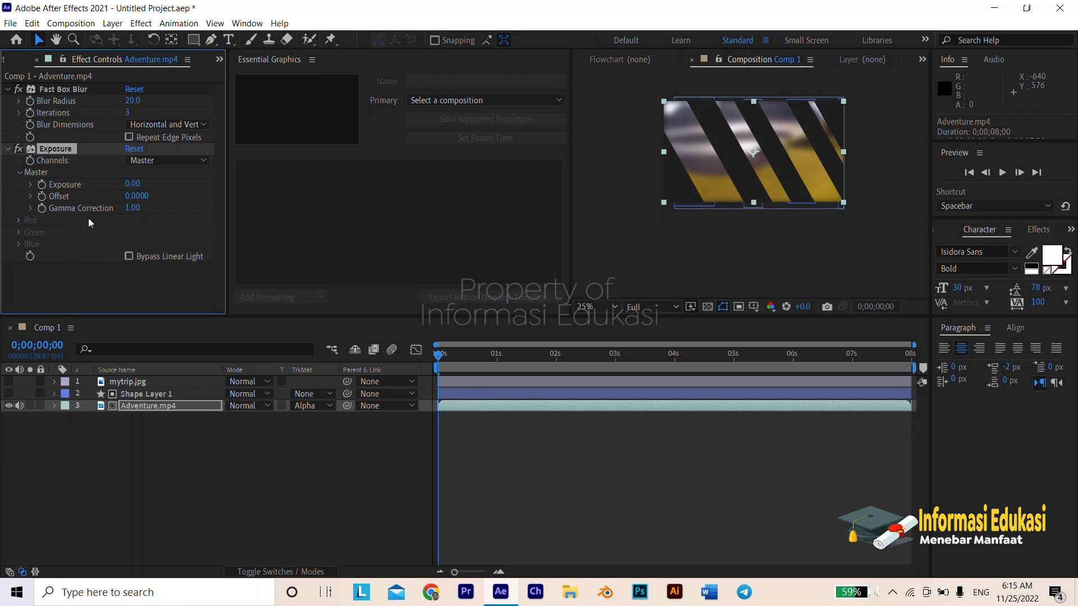
click(133, 184)
text(15)
key(BackSpace)
text(.5)
click(426, 268)
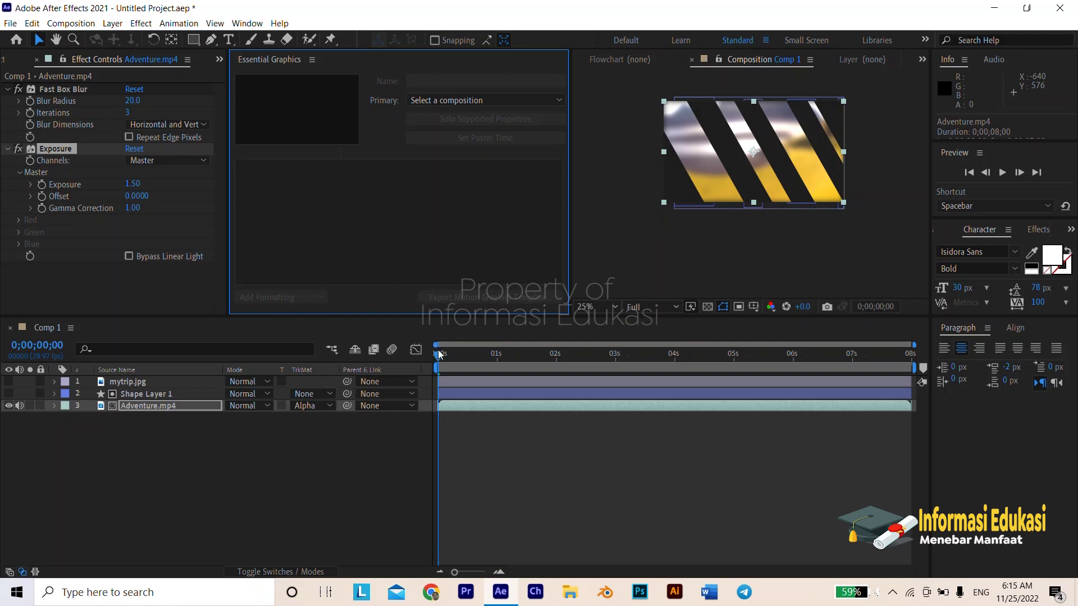
mouse_move(439, 355)
mouse_down()
mouse_move(553, 352)
mouse_move(435, 354)
mouse_up()
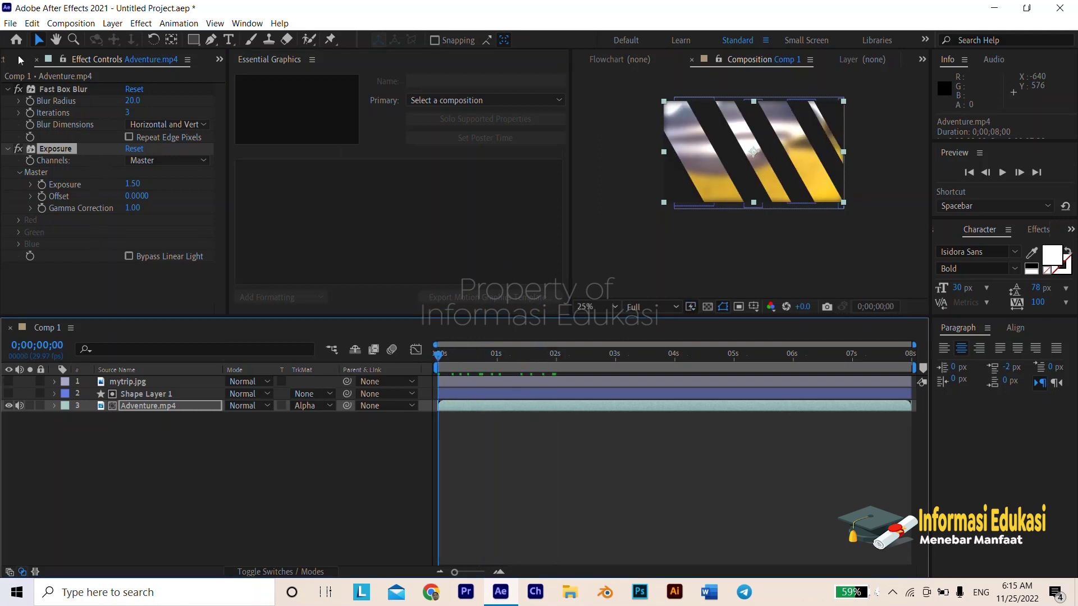
Add a second copy of Adventure.mp4 from the project footage beneath all other layers in Comp 1
click(219, 59)
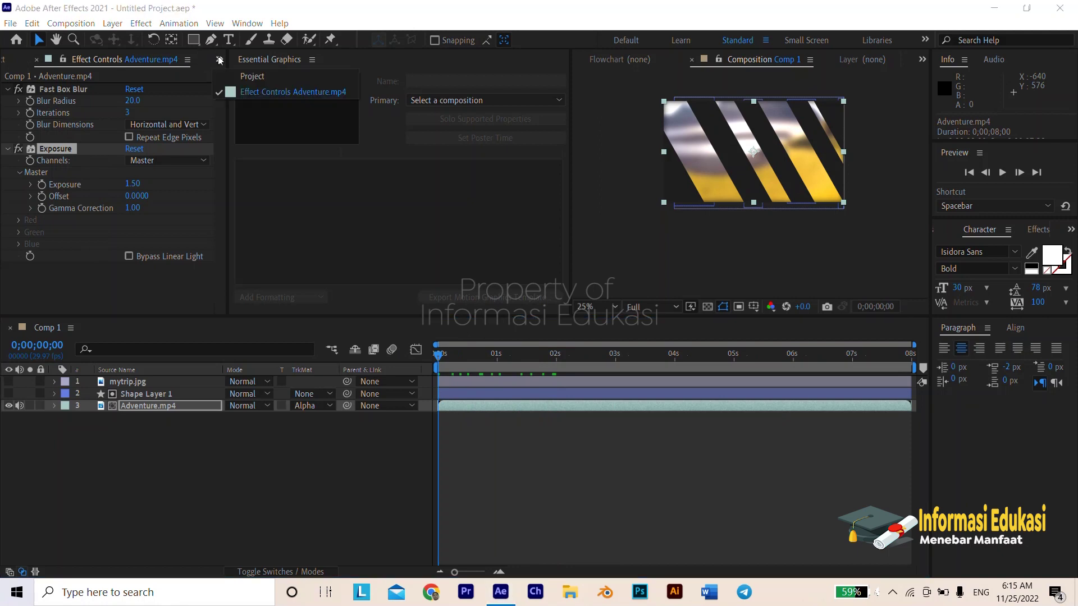
click(228, 73)
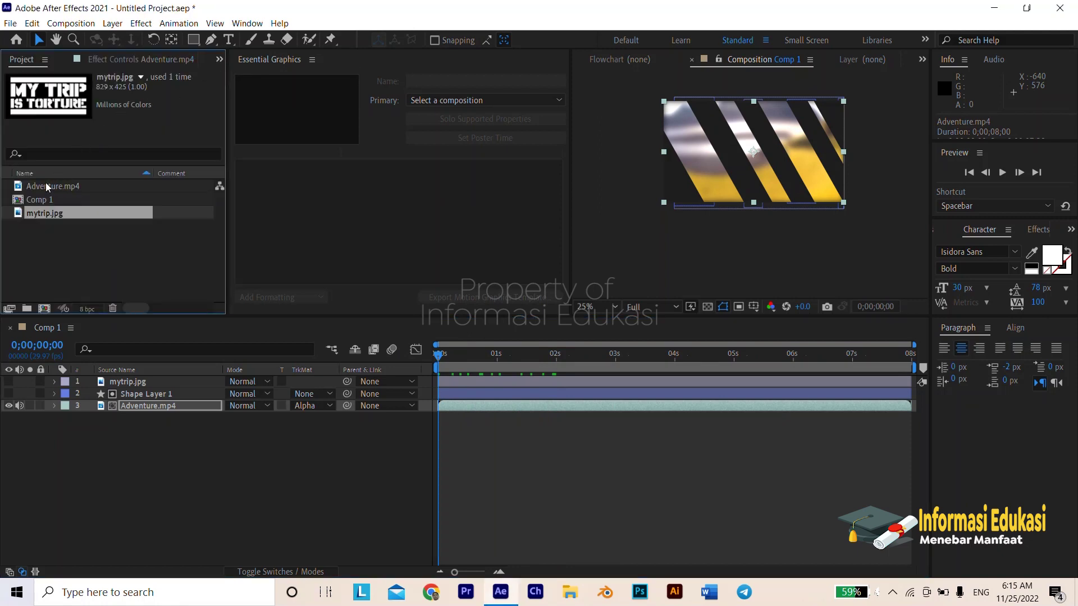
drag(45, 183, 75, 433)
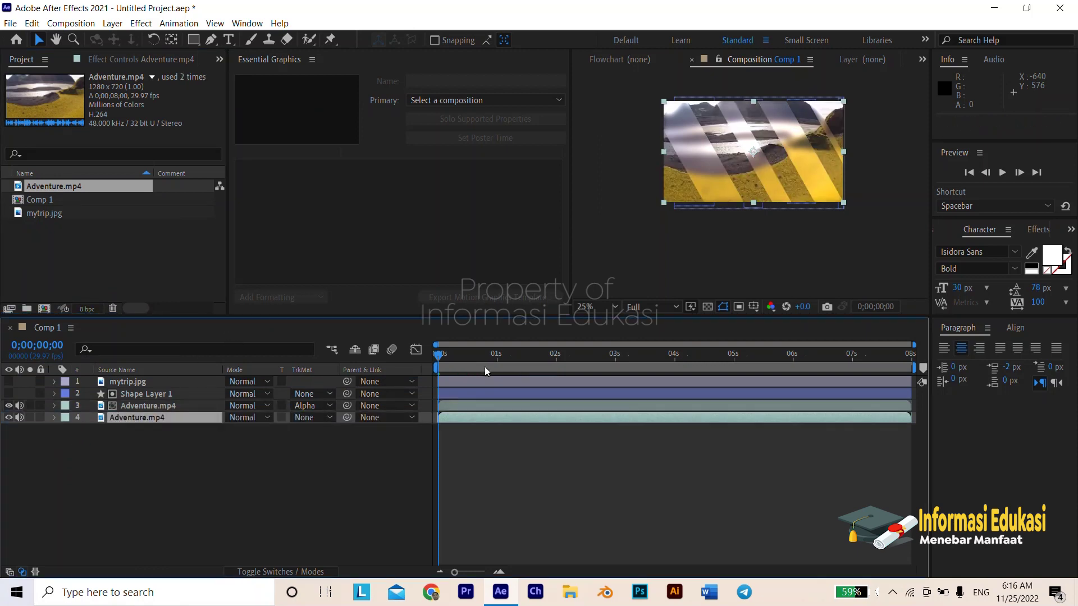
drag(443, 350, 419, 352)
Scale the bottom Adventure.mp4 layer to 110% and preview the composition from its start
click(9, 418)
key(s)
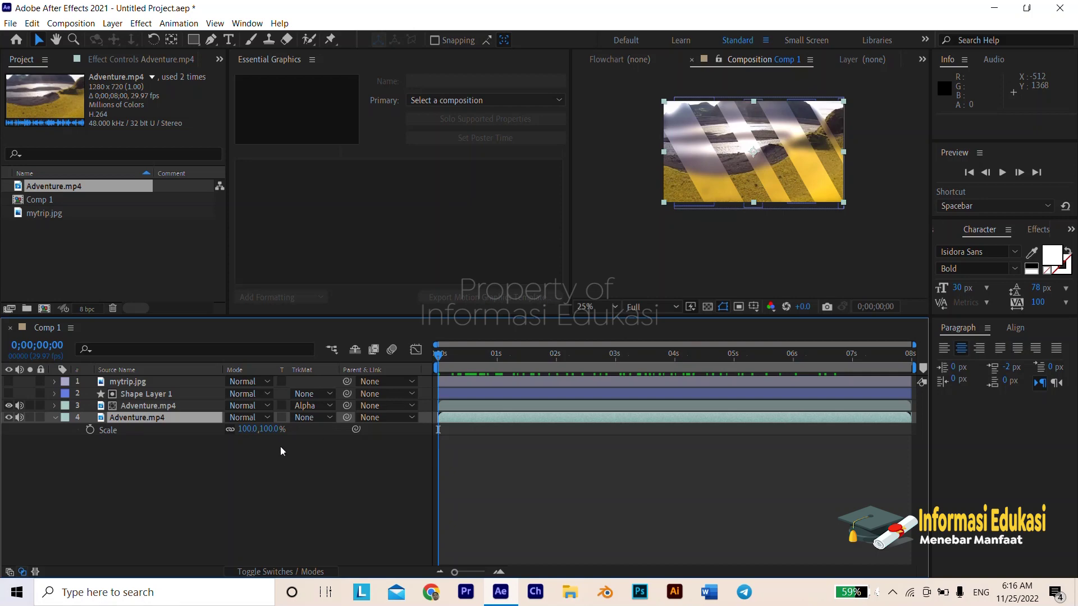
click(248, 430)
text(110)
click(273, 520)
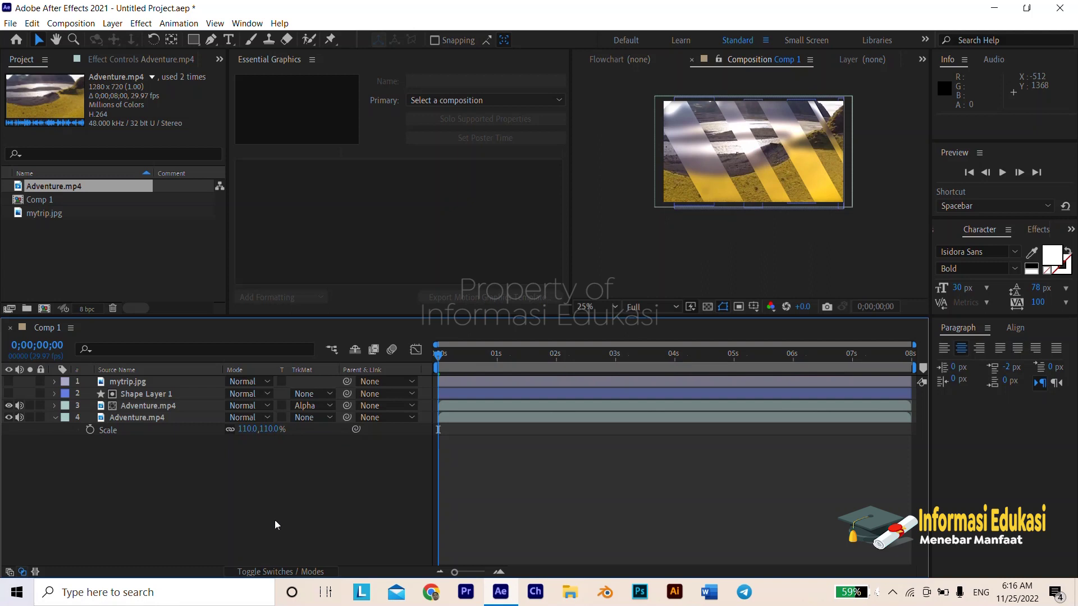
drag(438, 359, 713, 370)
key(Home)
click(824, 447)
Add a Position keyframe to Shape Layer 1 at 0;00;00;00, keeping it at 640, 360
click(169, 397)
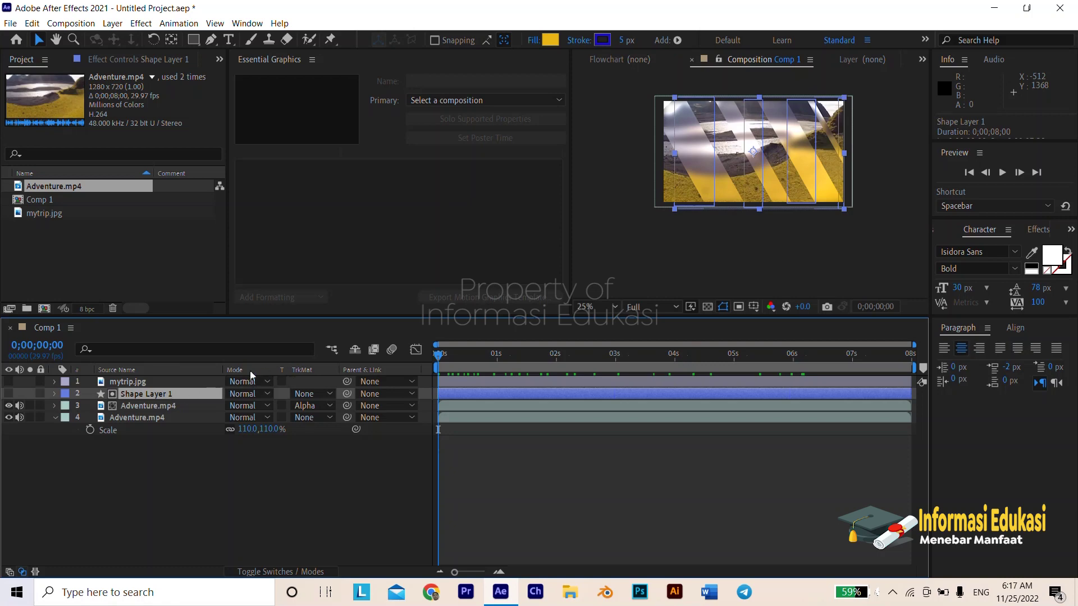
key(p)
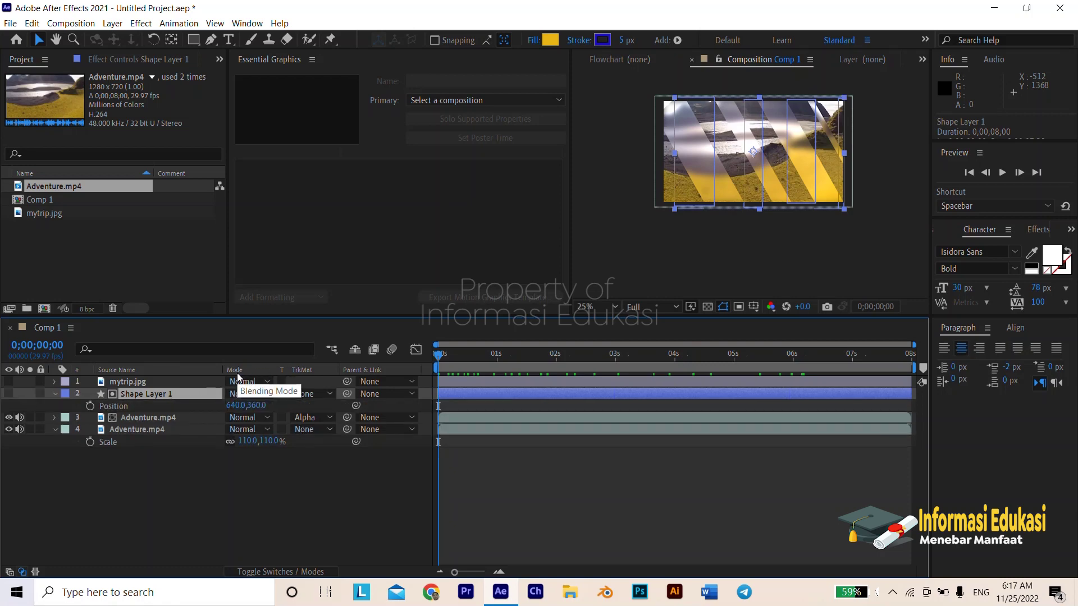
drag(232, 405, 342, 402)
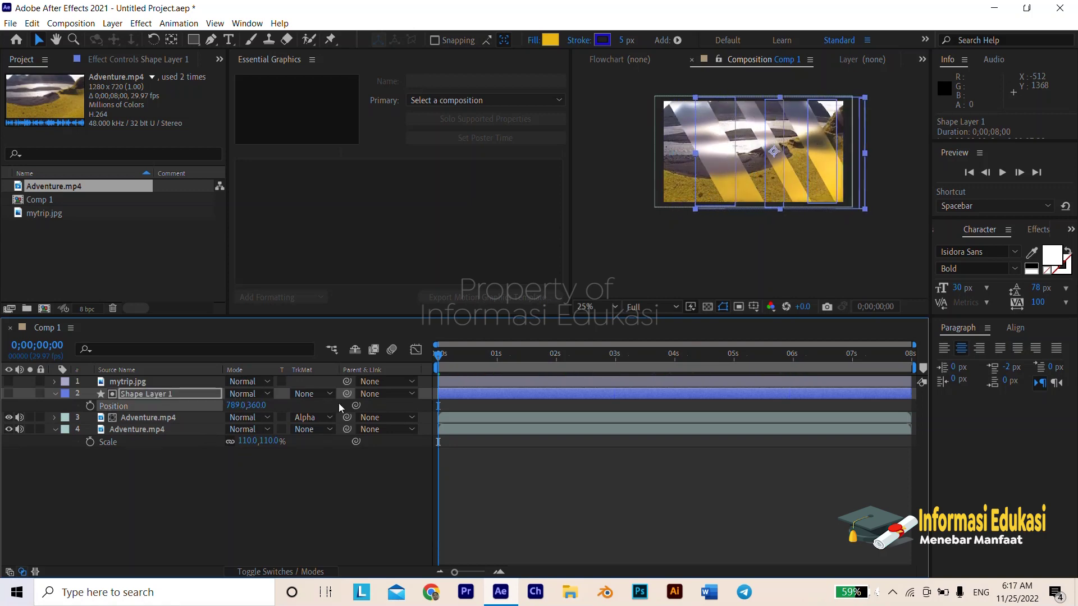
key(ctrl+z)
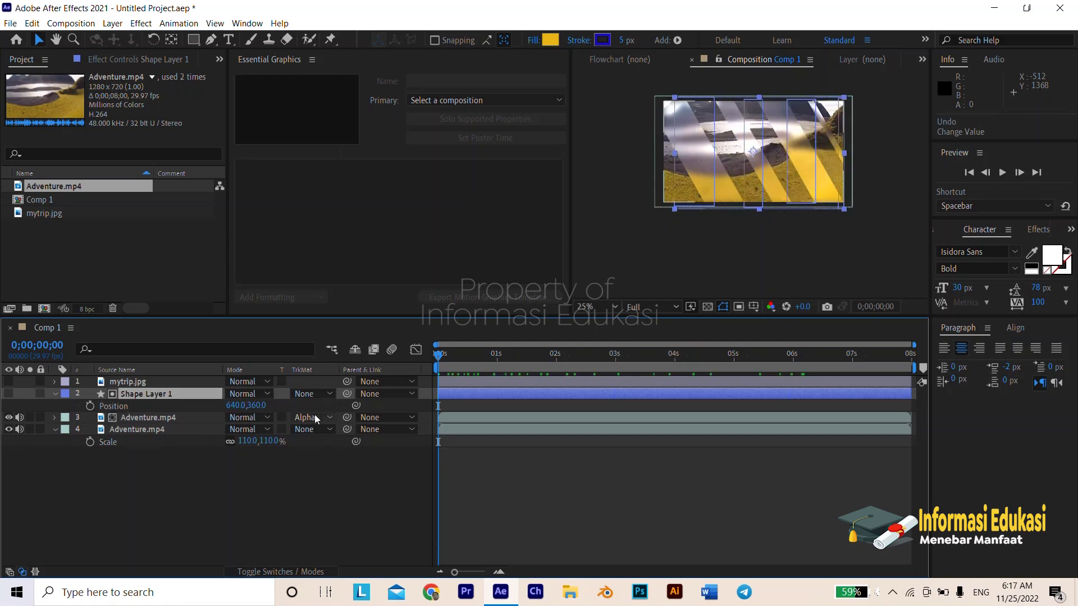
click(90, 406)
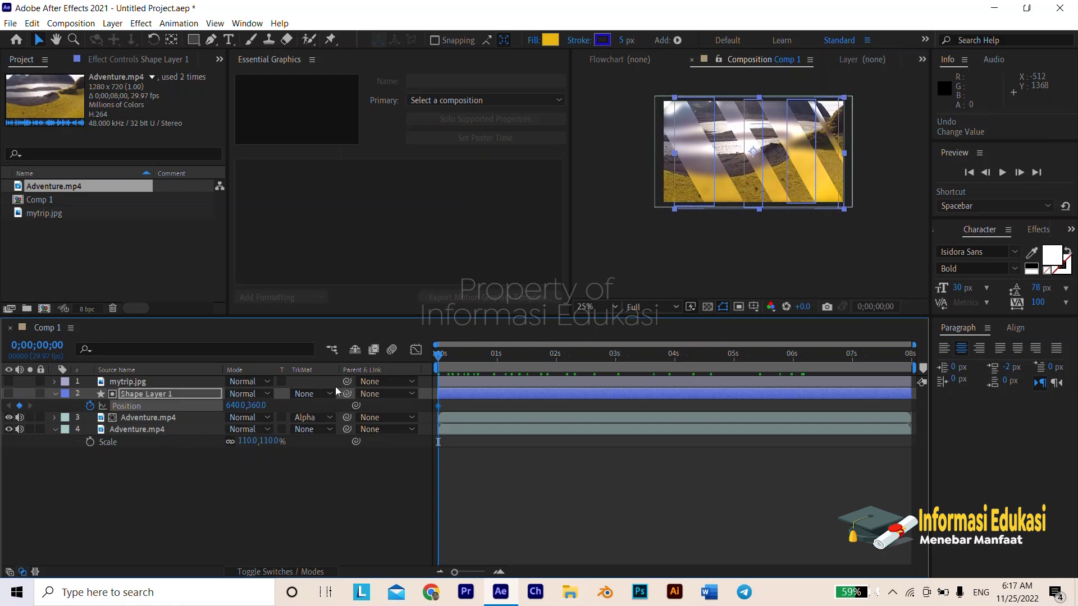
Keyframe Shape Layer 1's Position at 335, 360 at the end of the composition (0;00;07;29) and scrub back to check the motion
drag(440, 354, 951, 376)
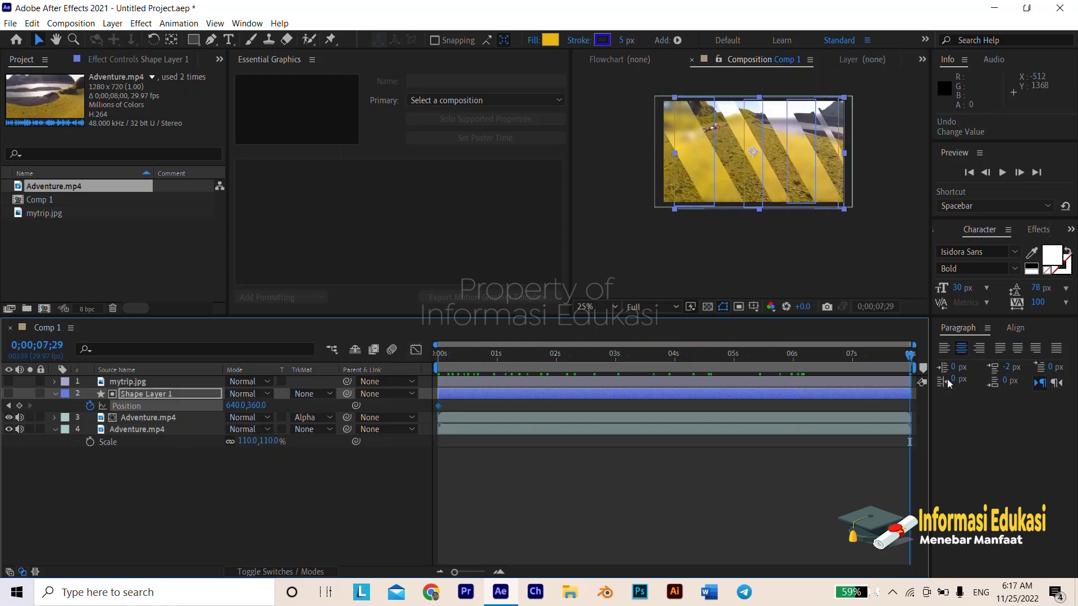
drag(243, 406, 105, 431)
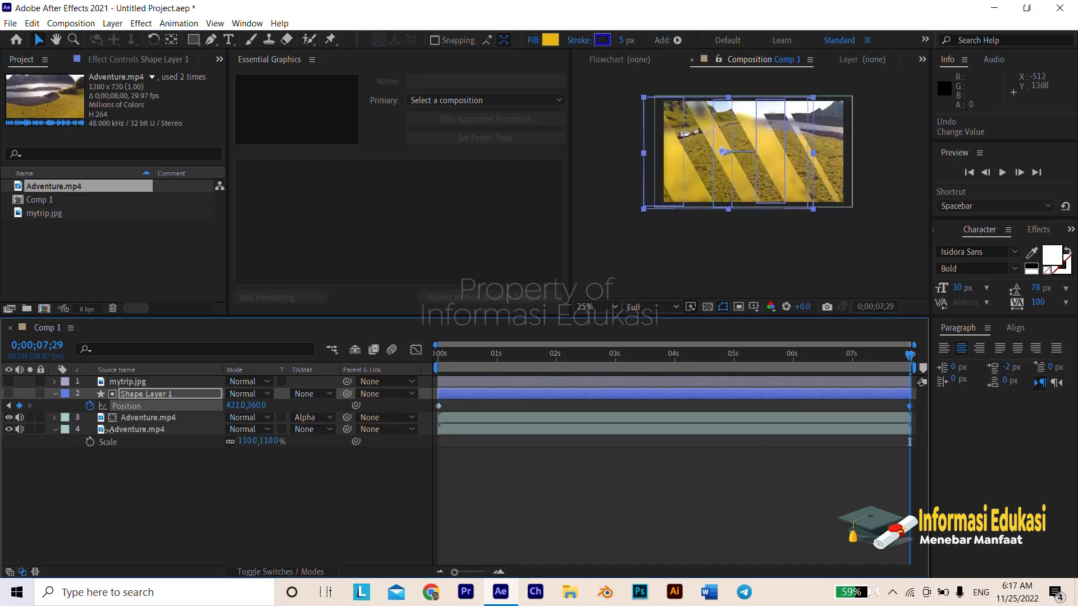
drag(105, 430, 79, 423)
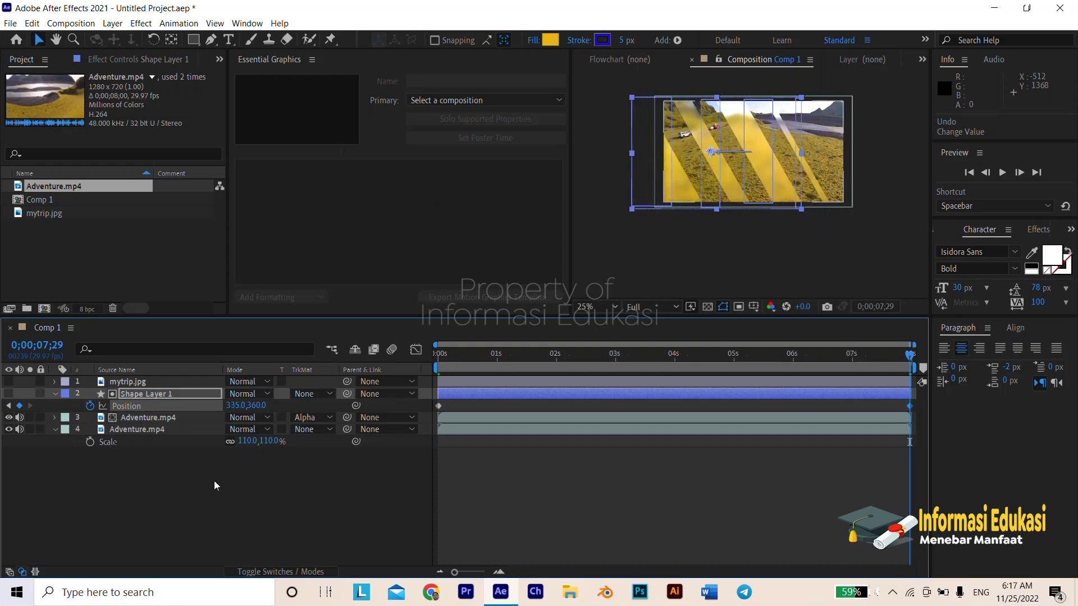
drag(910, 355, 851, 355)
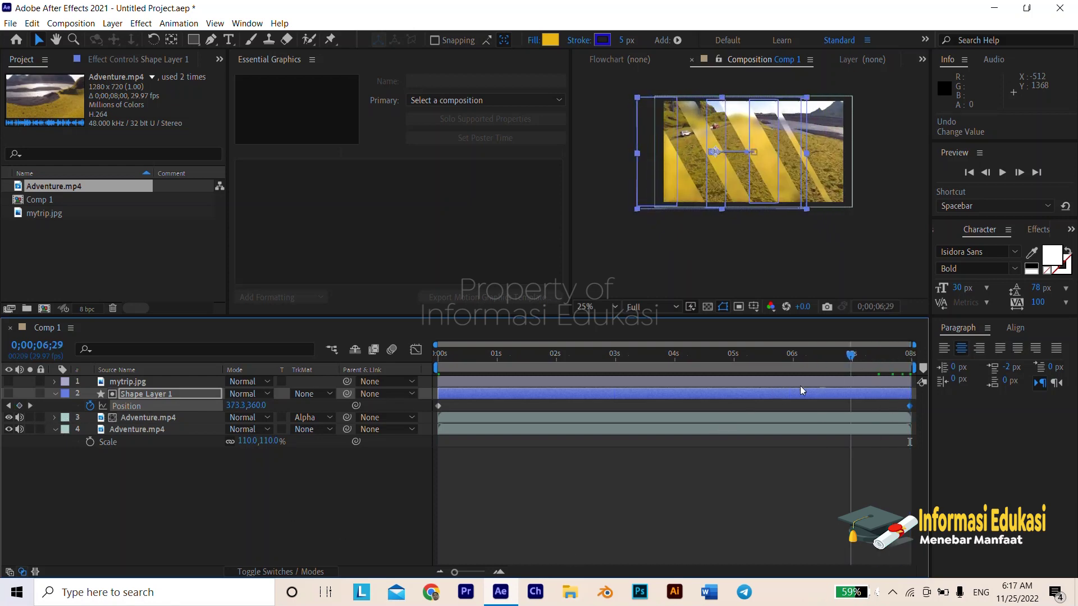
At the end of the composition, add another narrow slanted stripe to Shape Layer 1 by drawing a rectangle near the frame's right edge
drag(800, 386, 1001, 407)
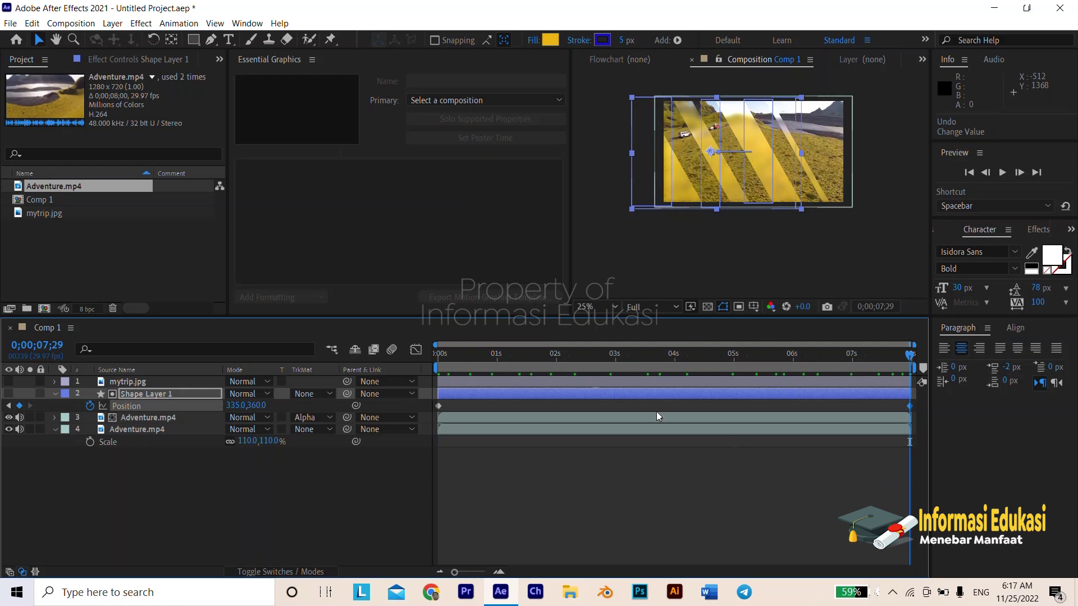
click(193, 43)
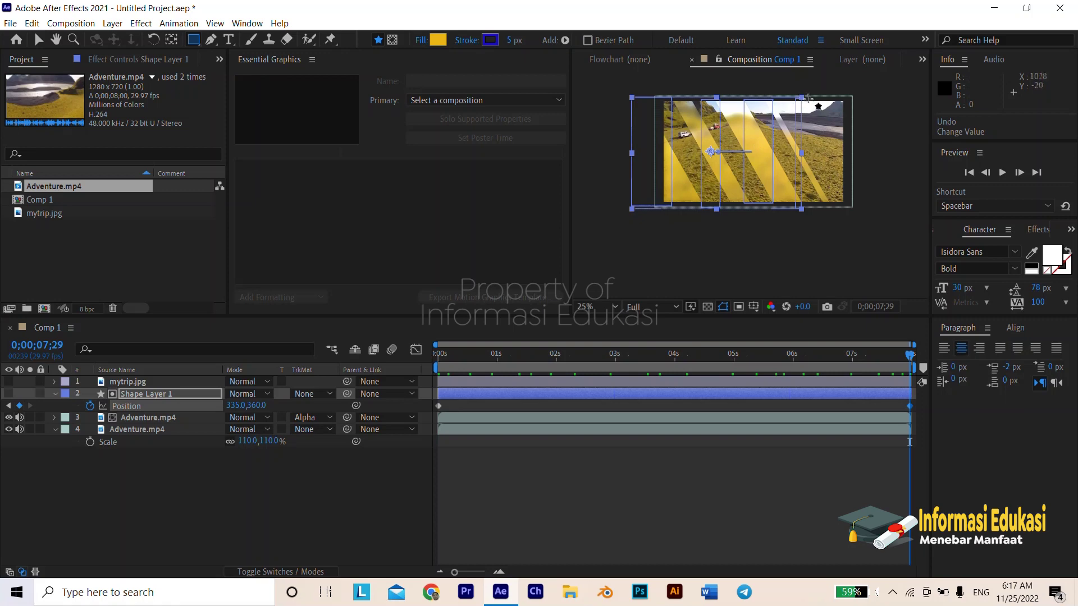
drag(812, 104, 849, 232)
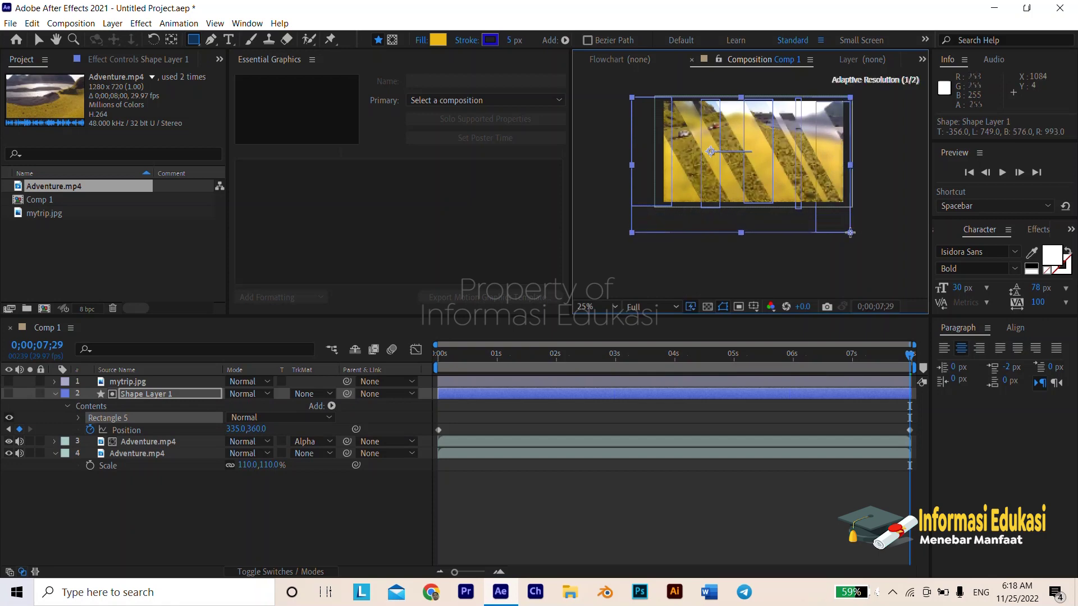
click(41, 40)
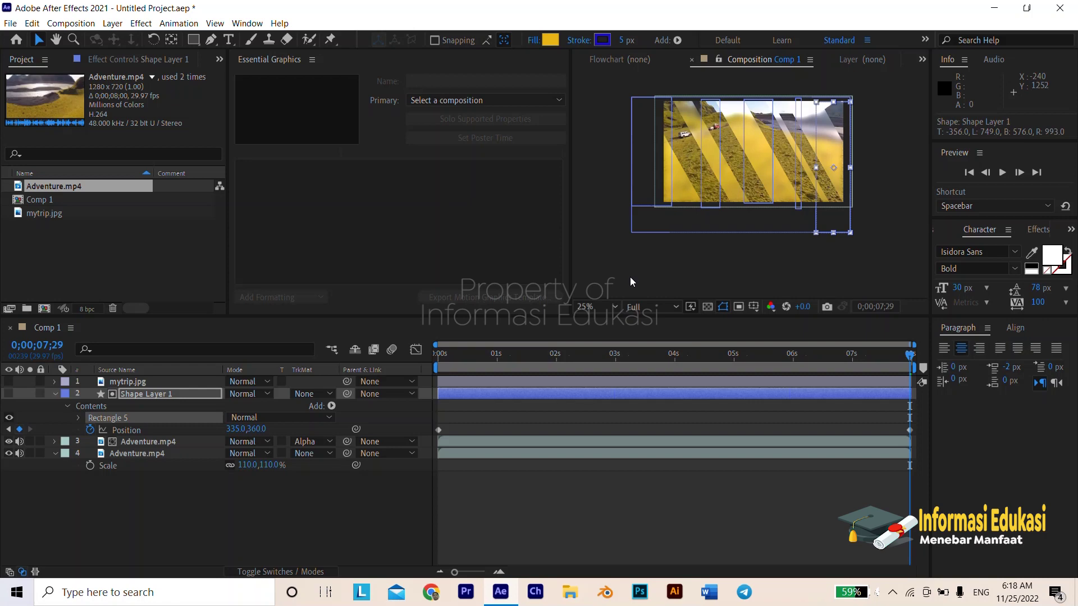
Make mytrip.jpg visible and place a duplicate of Shape Layer 1 directly above it in the layer stack
click(9, 383)
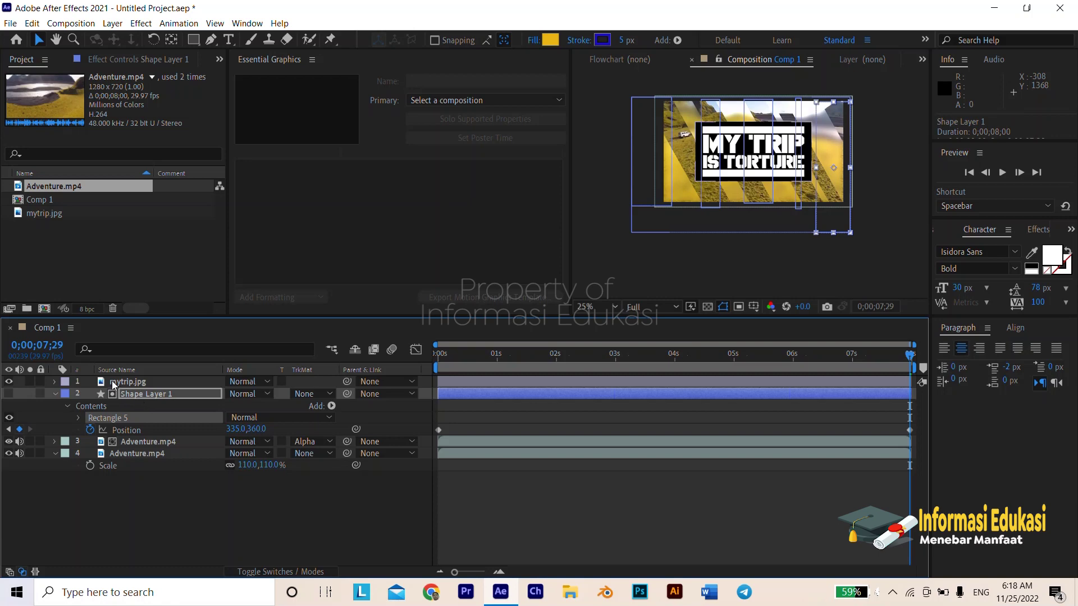
key(ctrl+d)
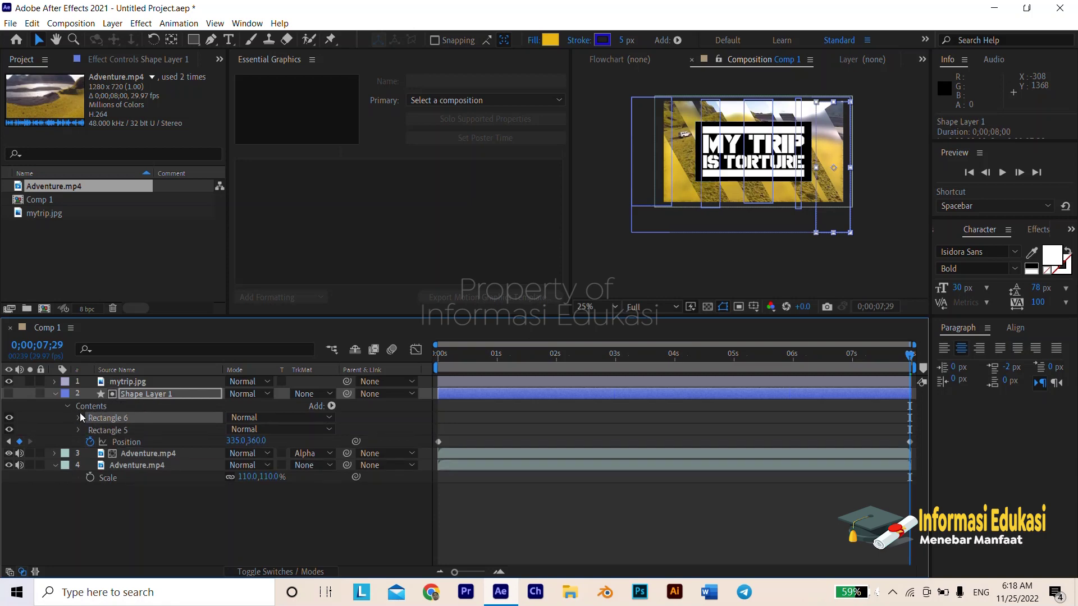
key(ctrl+z)
click(136, 393)
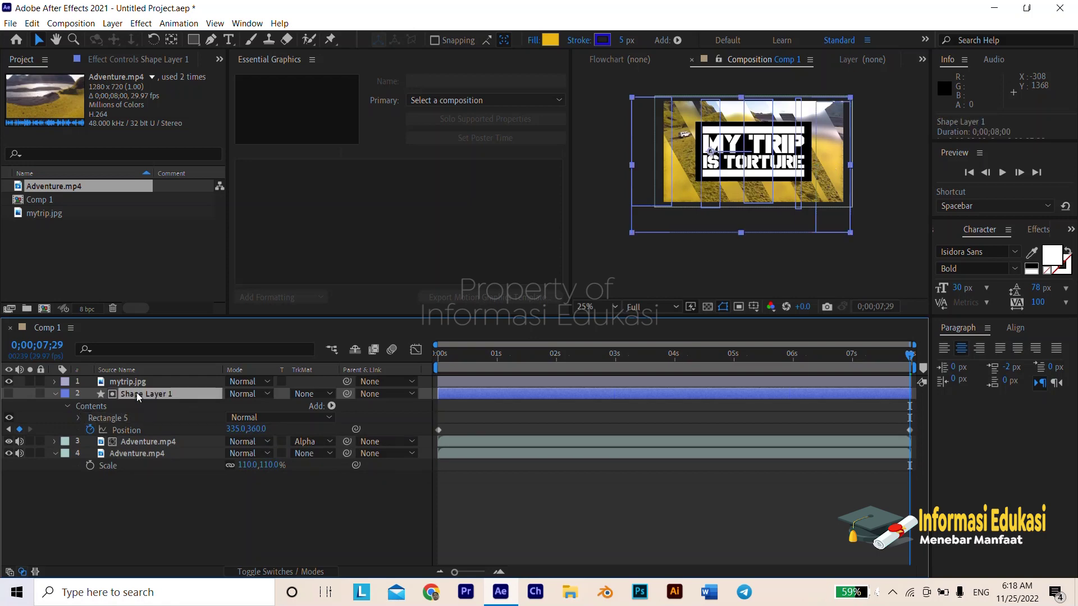
key(ctrl+d)
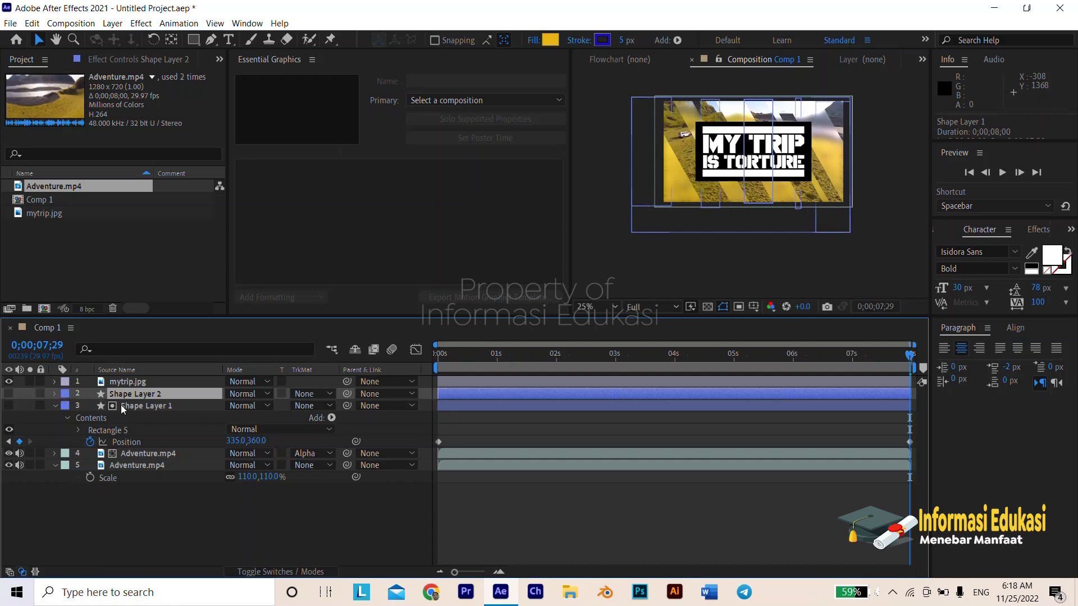
drag(129, 398, 134, 379)
Set mytrip.jpg's track matte to Alpha Matte "Shape Layer 2" and scrub through the composition to check it
click(132, 393)
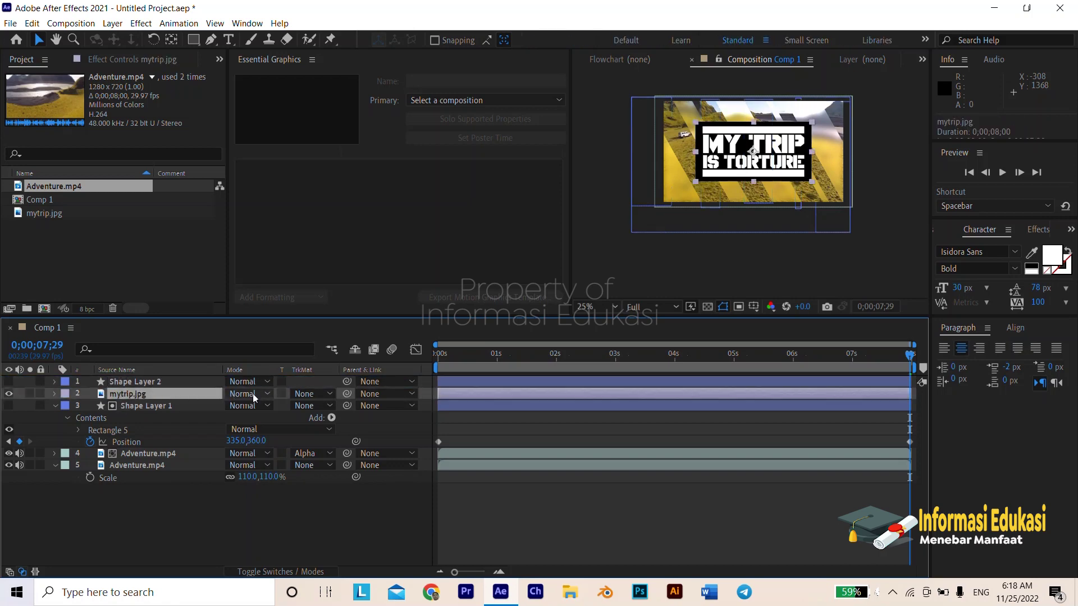
click(330, 394)
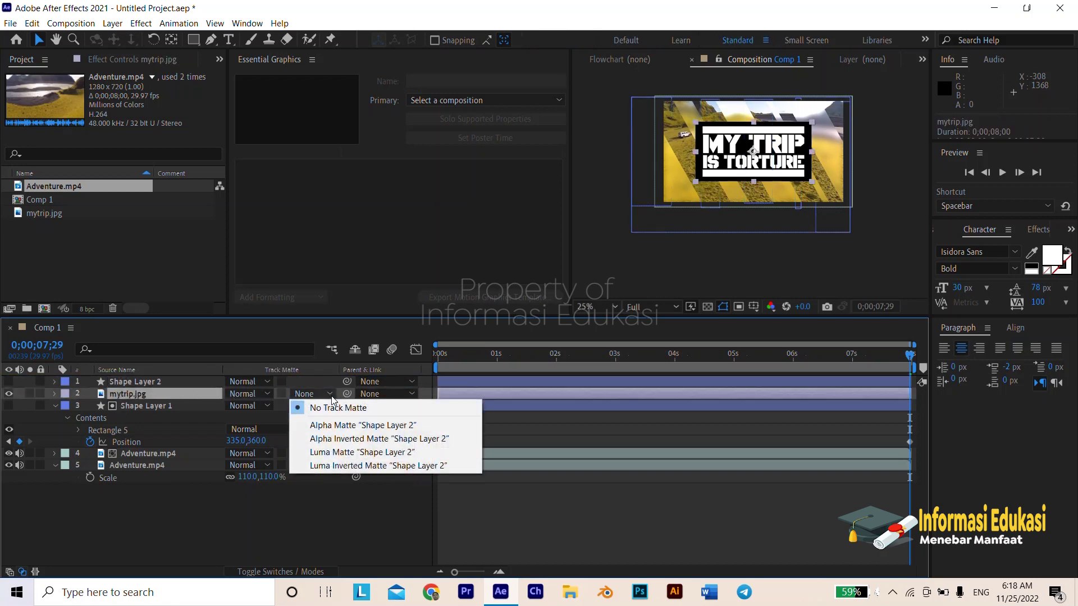
click(335, 426)
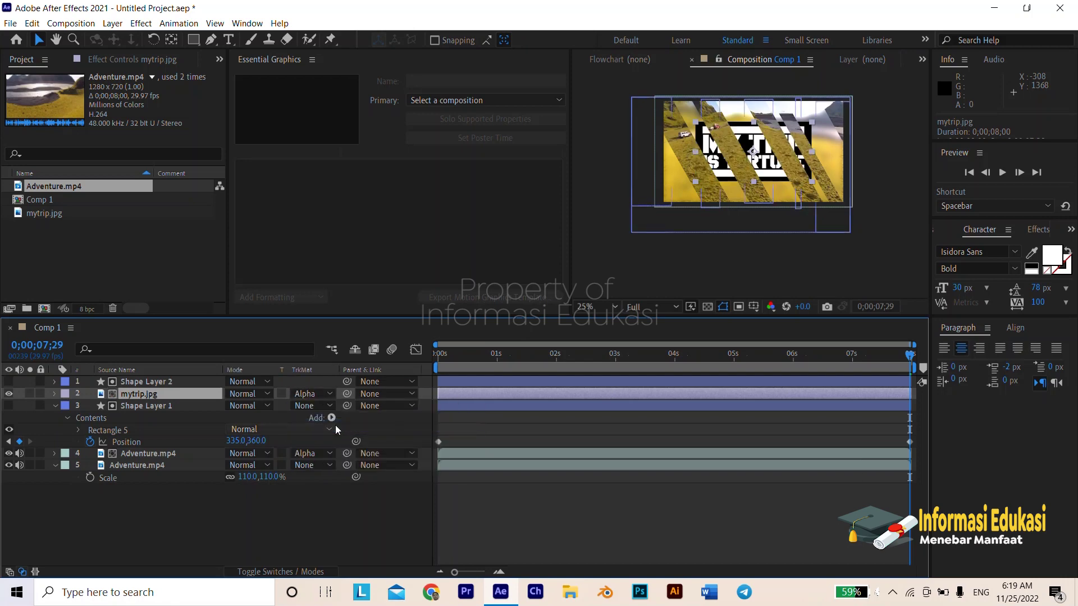
click(450, 354)
drag(456, 349, 760, 356)
key(Home)
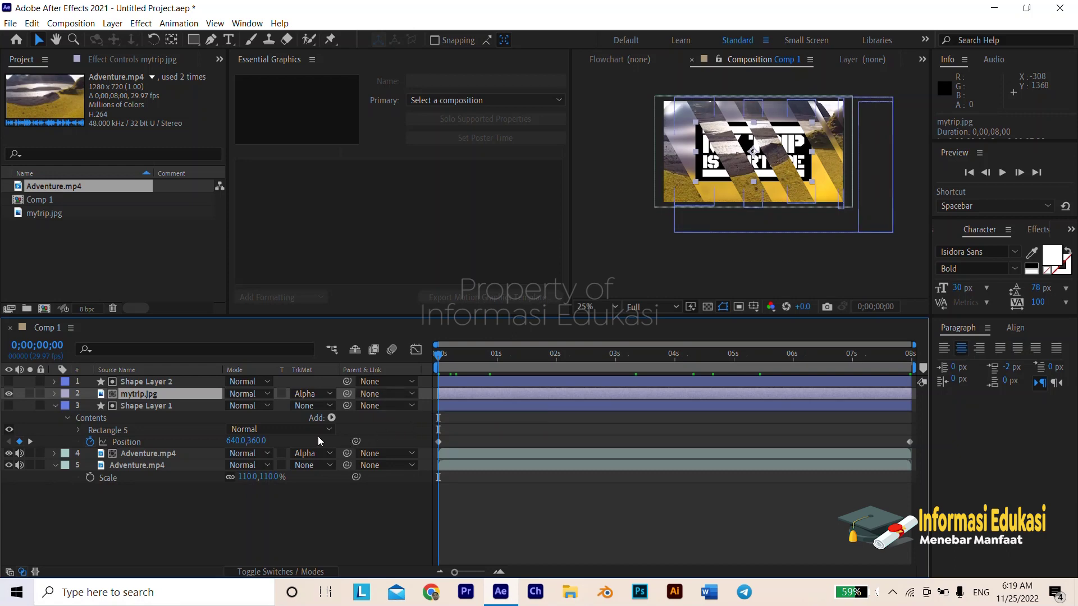
Set mytrip.jpg's blending mode to Multiply and scrub from the composition's start to check it
click(264, 393)
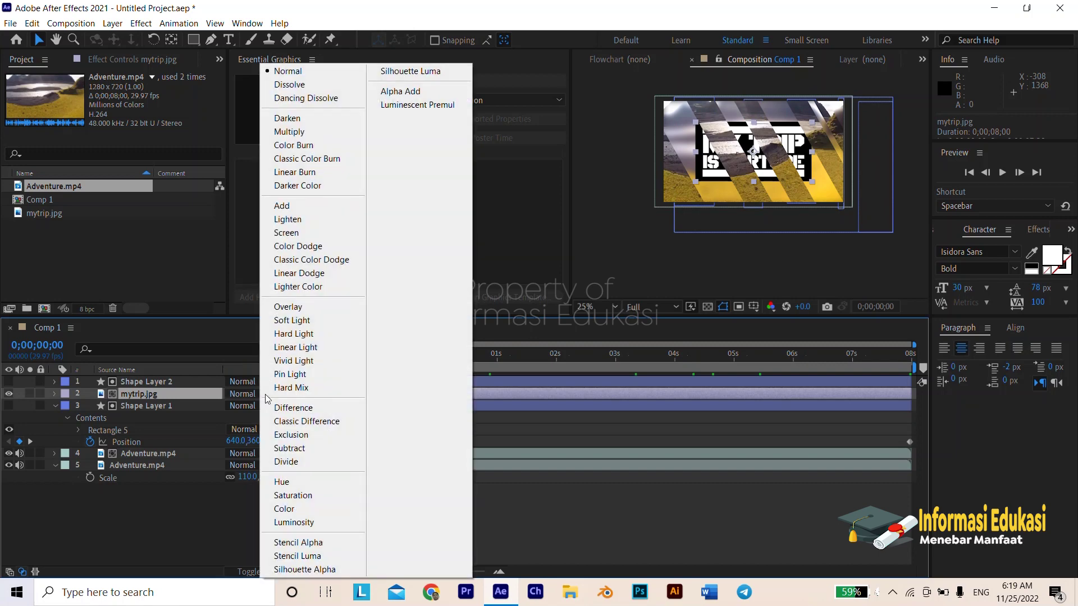
click(306, 137)
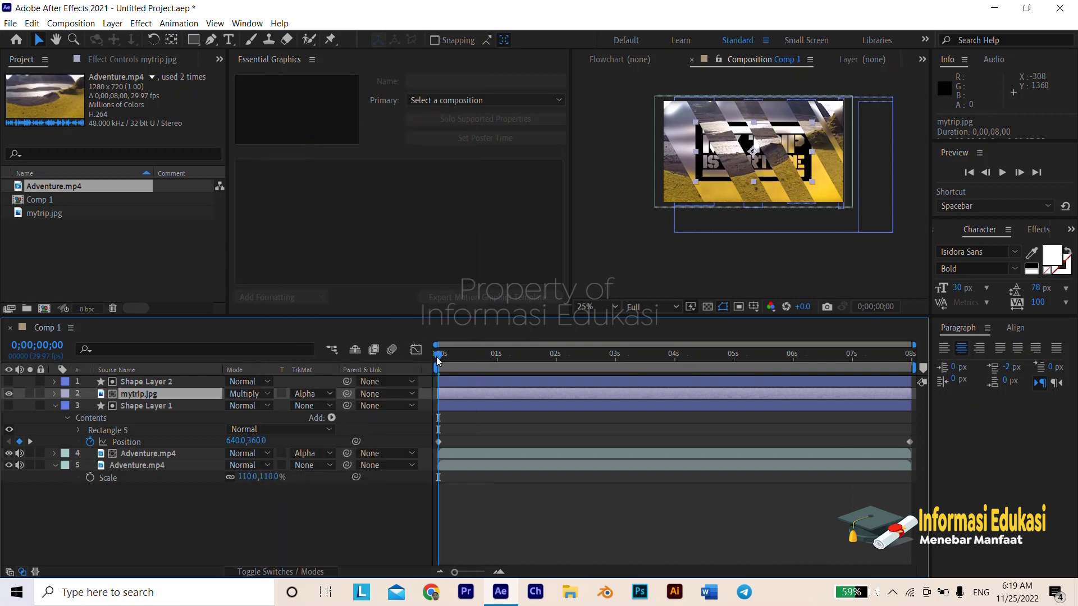
drag(439, 359, 419, 433)
Try Luma Matte on mytrip.jpg, set its track matte to Alpha Inverted Matte "Shape Layer 2", and scrub to check the result
click(328, 394)
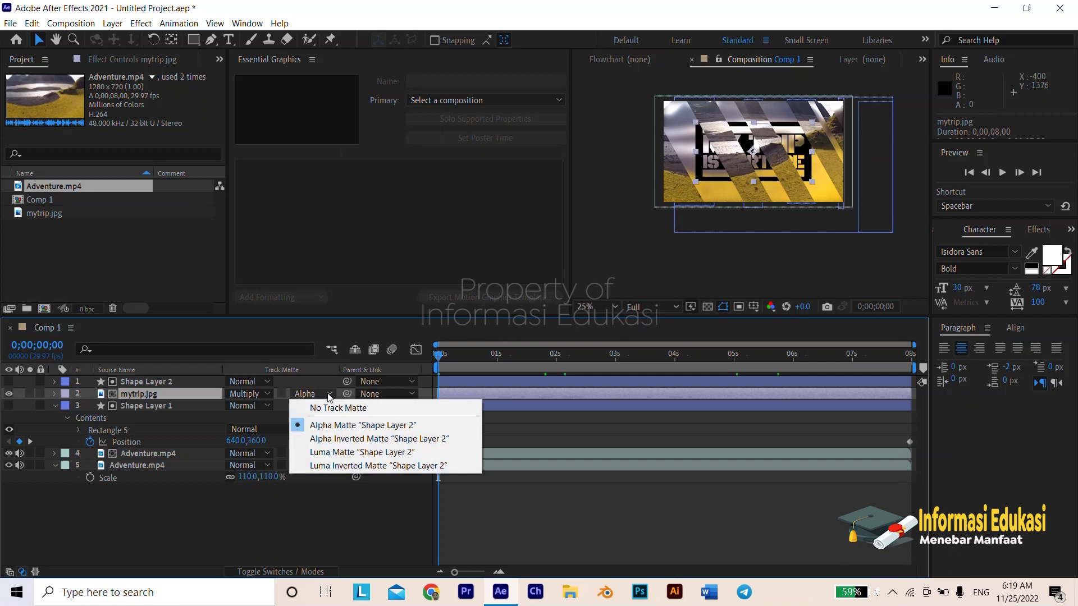
click(325, 453)
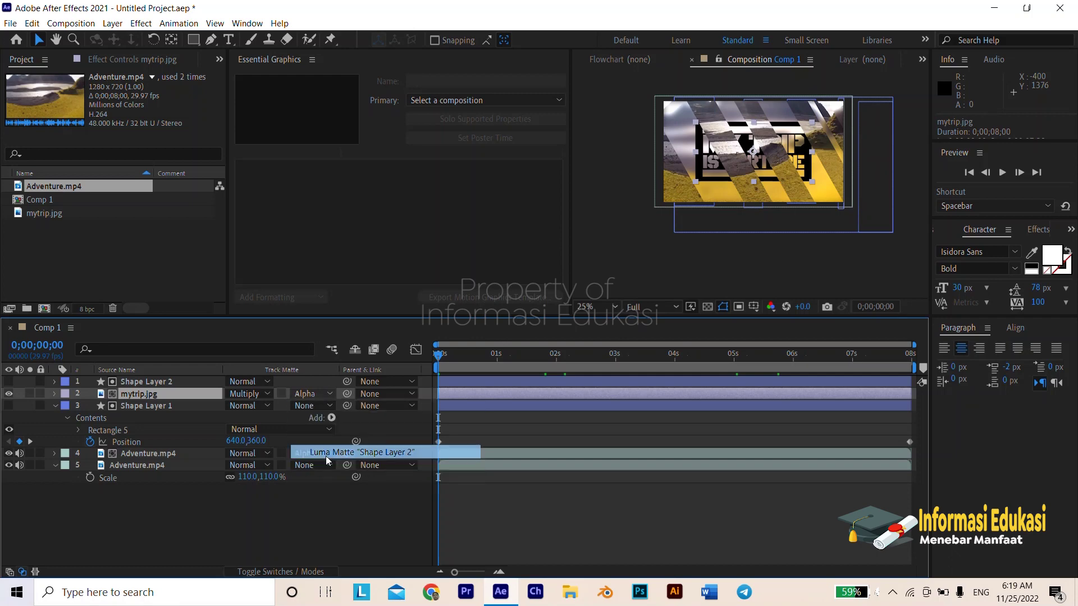
click(328, 394)
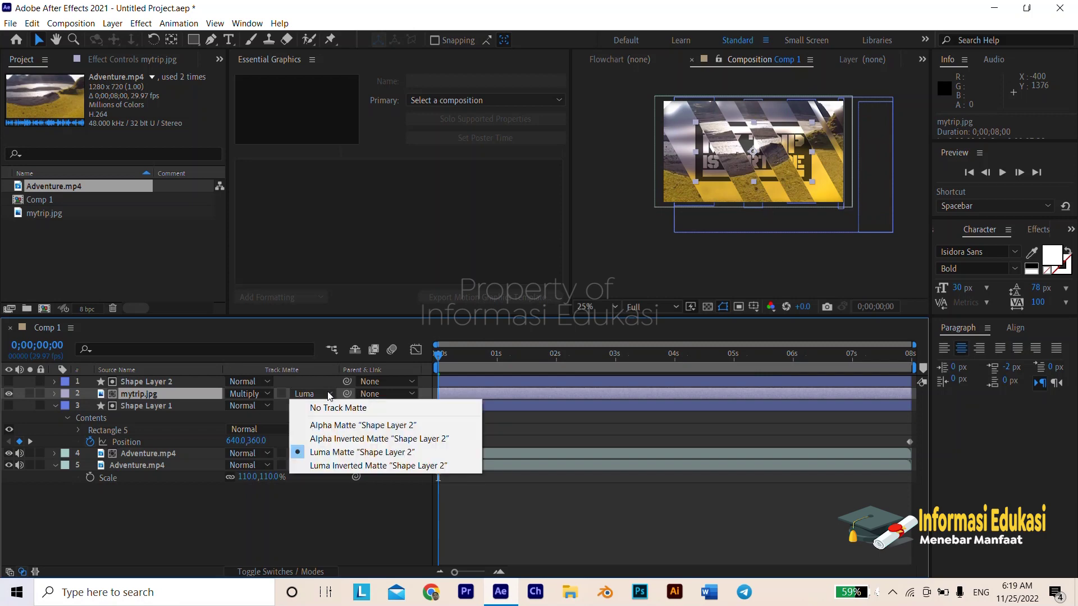
click(338, 439)
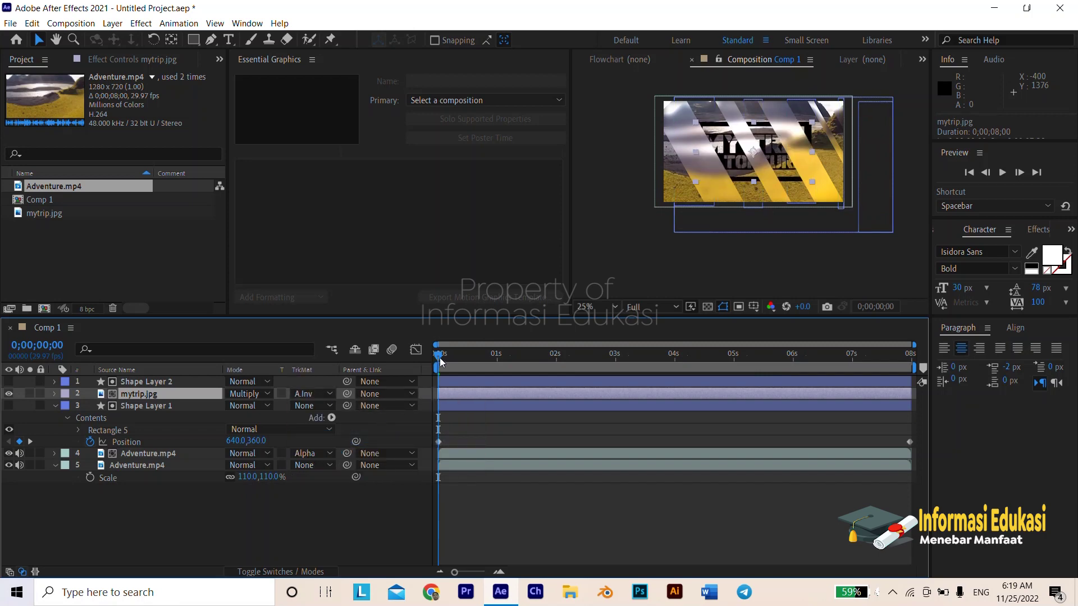
drag(440, 358, 392, 403)
Duplicate Shape Layer 2 and mytrip.jpg together and set both copies' blending mode to Add
shift+click(153, 382)
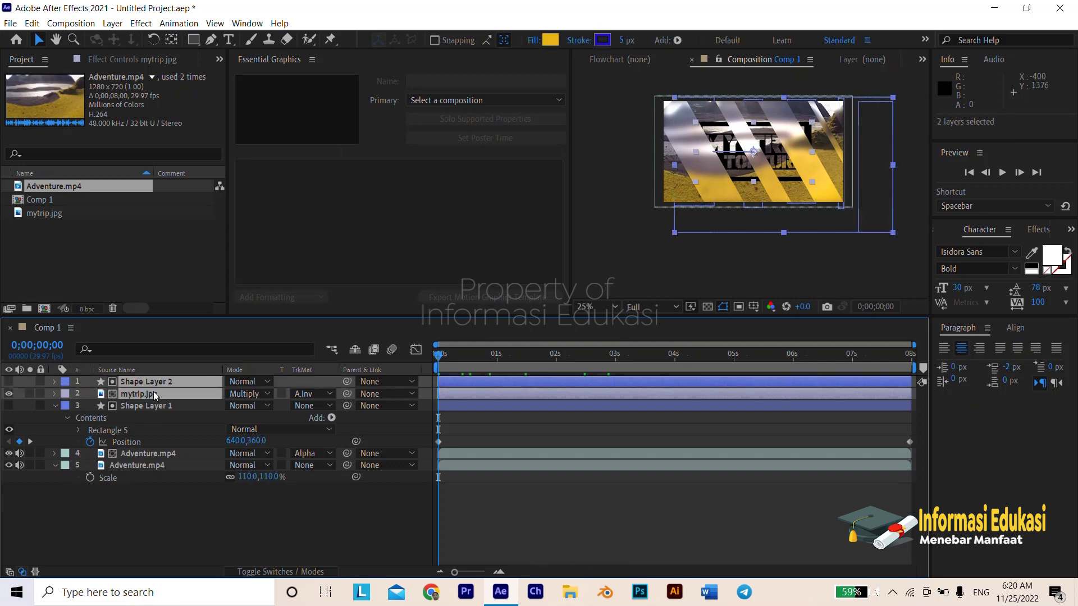
key(ctrl+d)
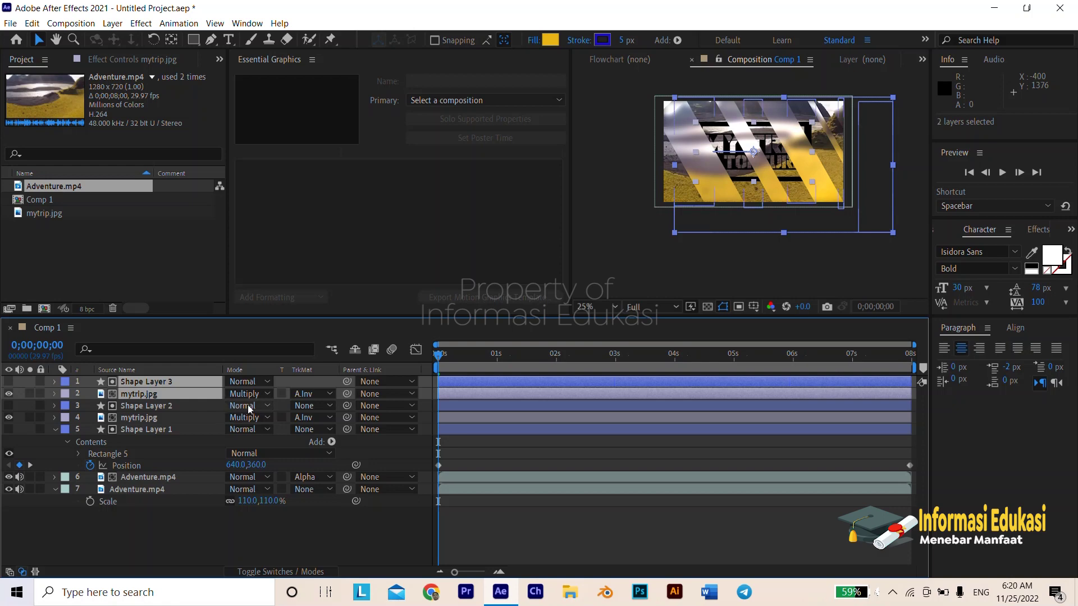
click(329, 396)
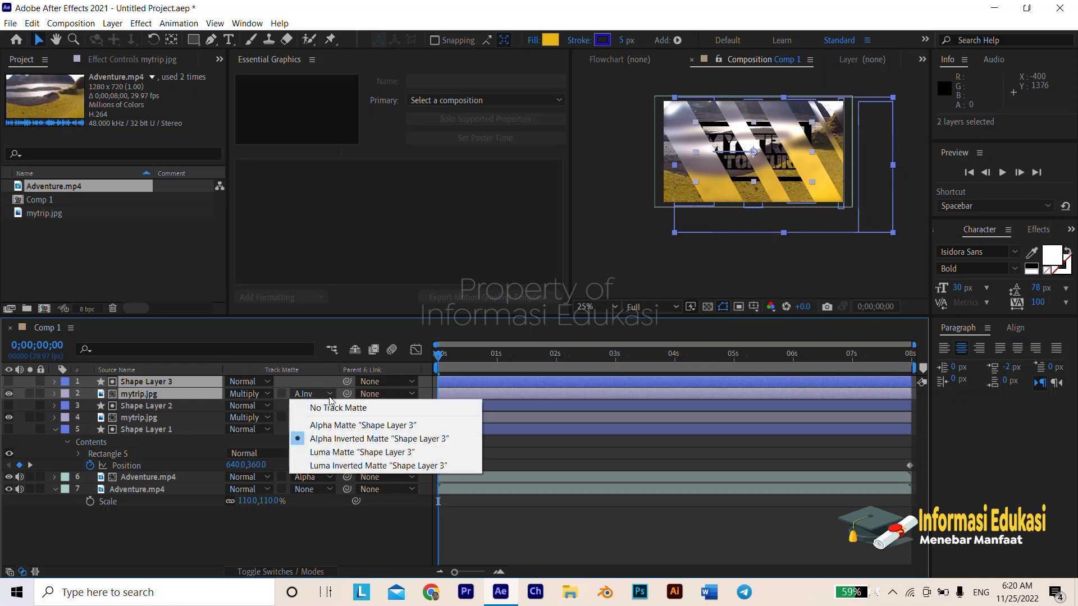
click(268, 393)
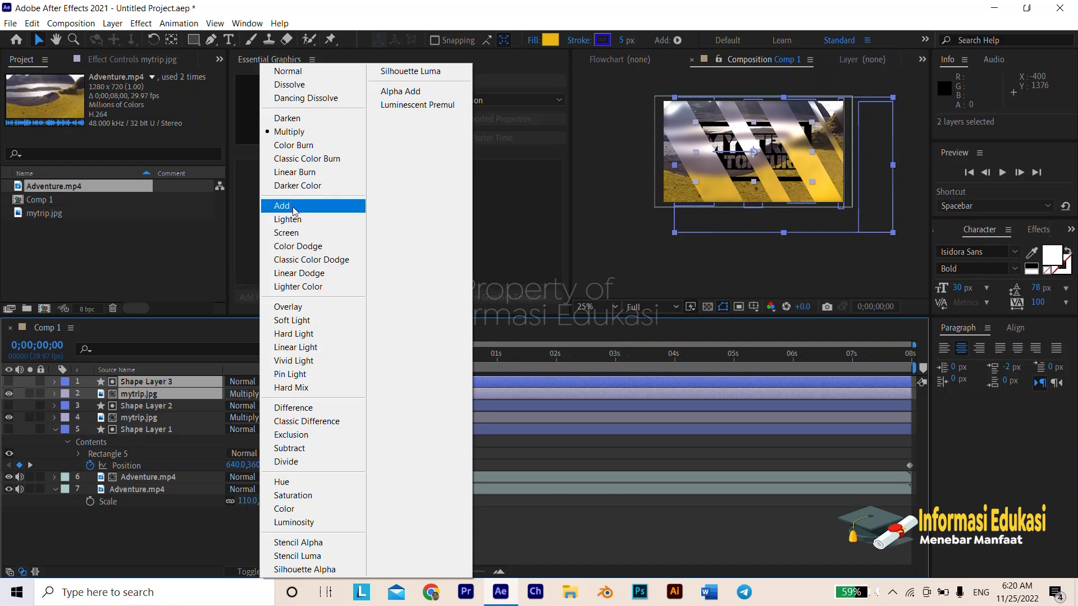
click(294, 207)
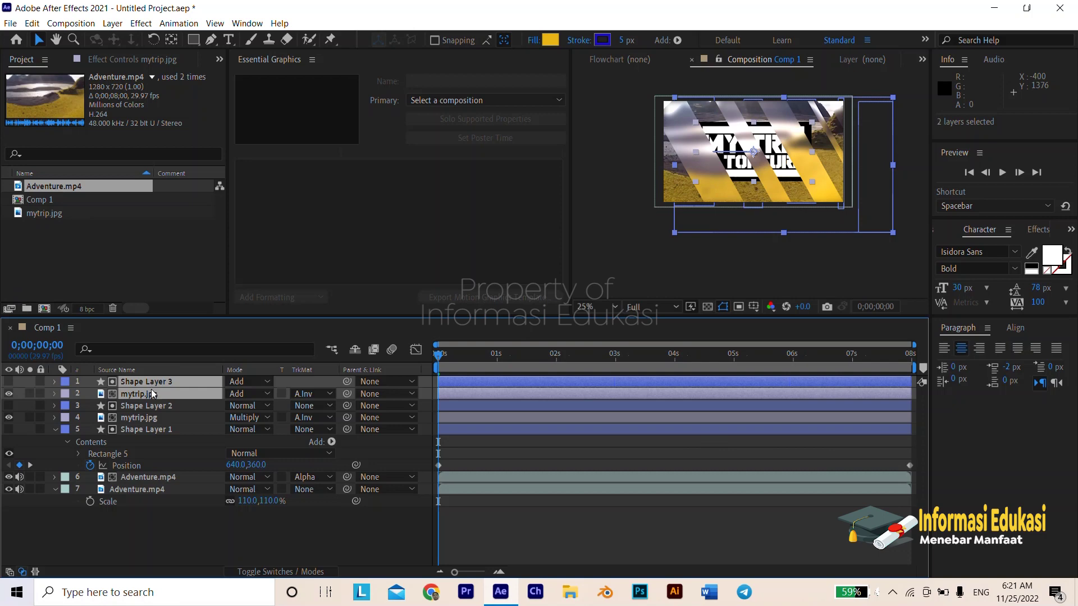
Scale only the upper mytrip.jpg layer to 92%
click(204, 428)
click(177, 389)
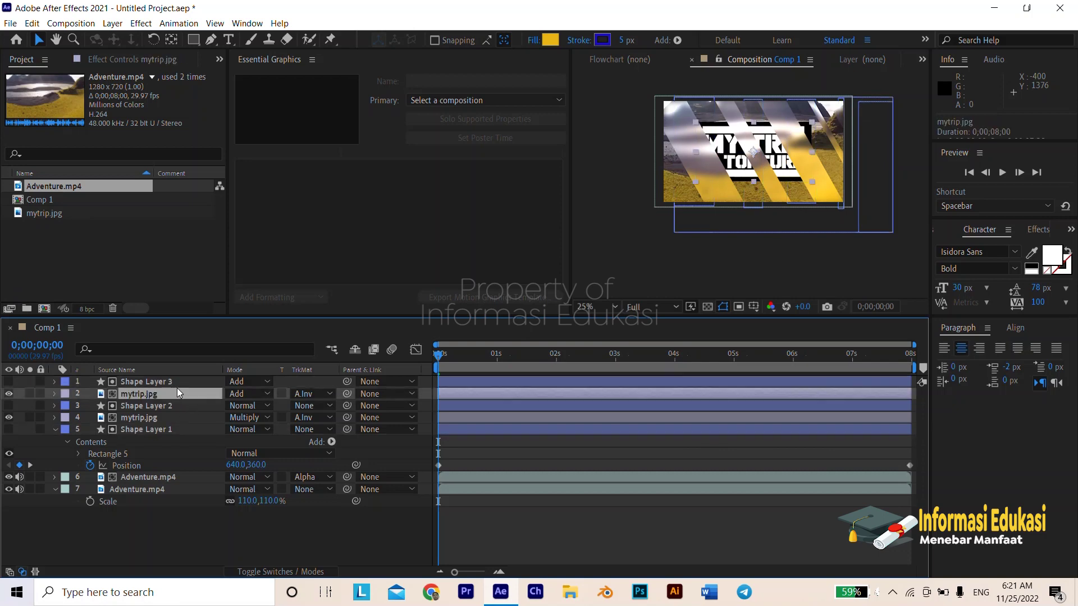
key(s)
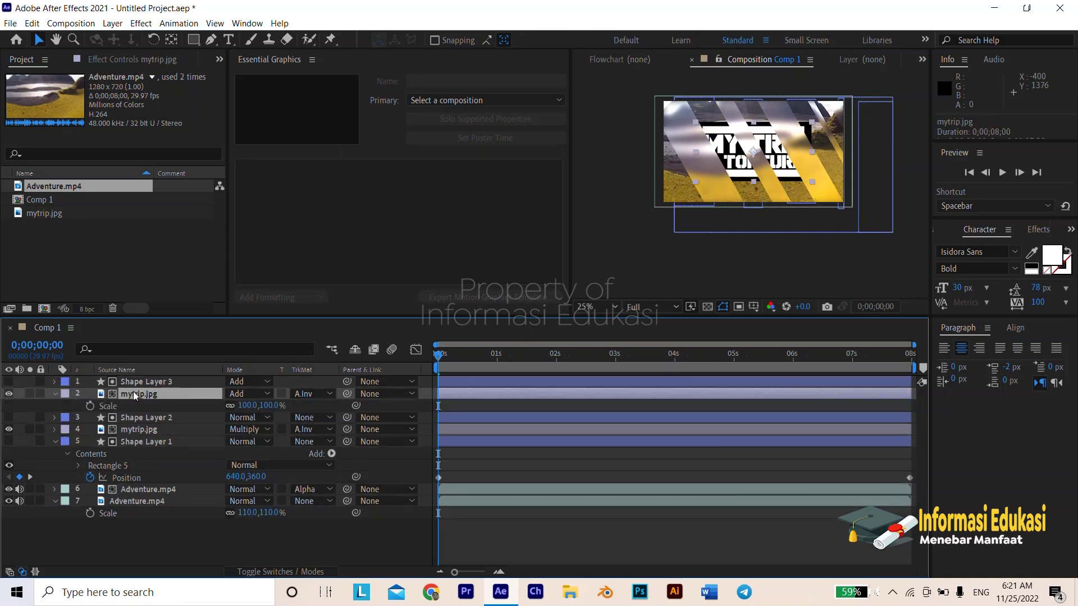
click(250, 406)
text(92)
key(Return)
click(349, 547)
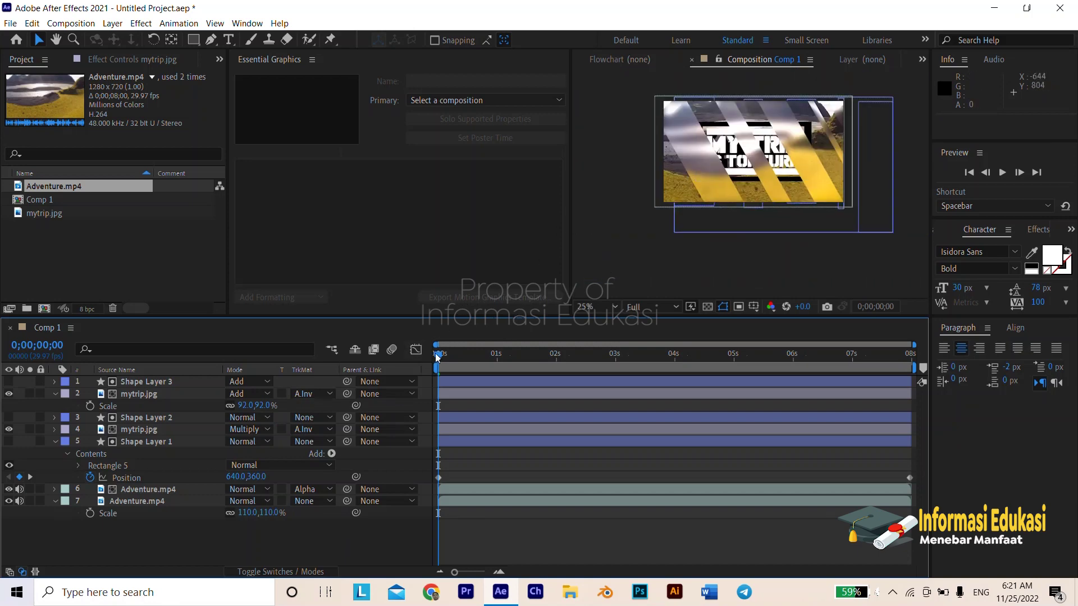
Scrub to 0;00;05;17, view the composition maximized at 100% with the whole frame in view, and play a preview
drag(438, 354, 506, 353)
drag(615, 354, 768, 356)
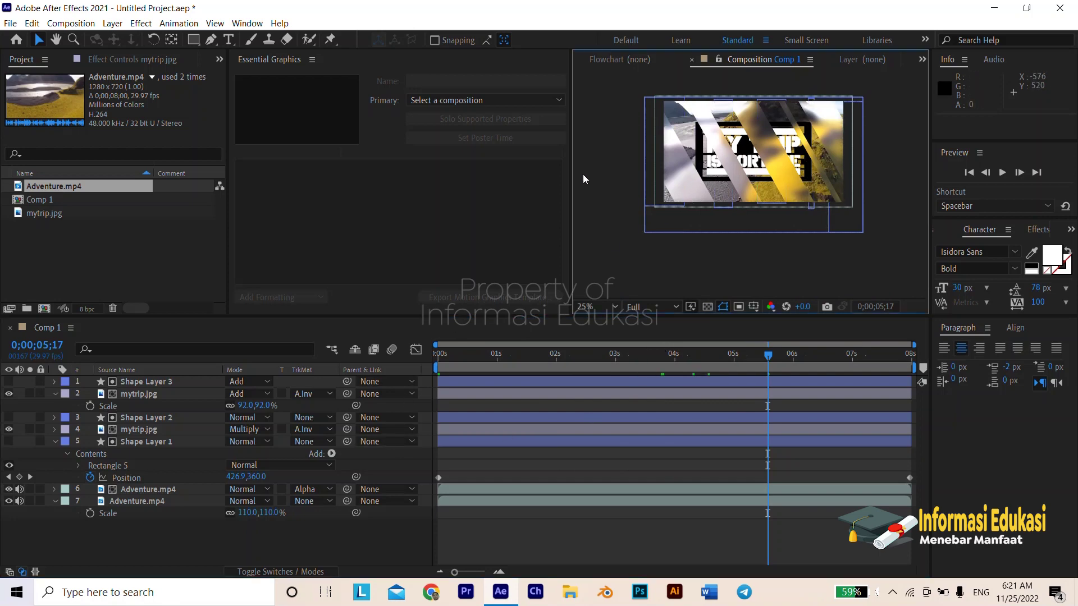
key(grave)
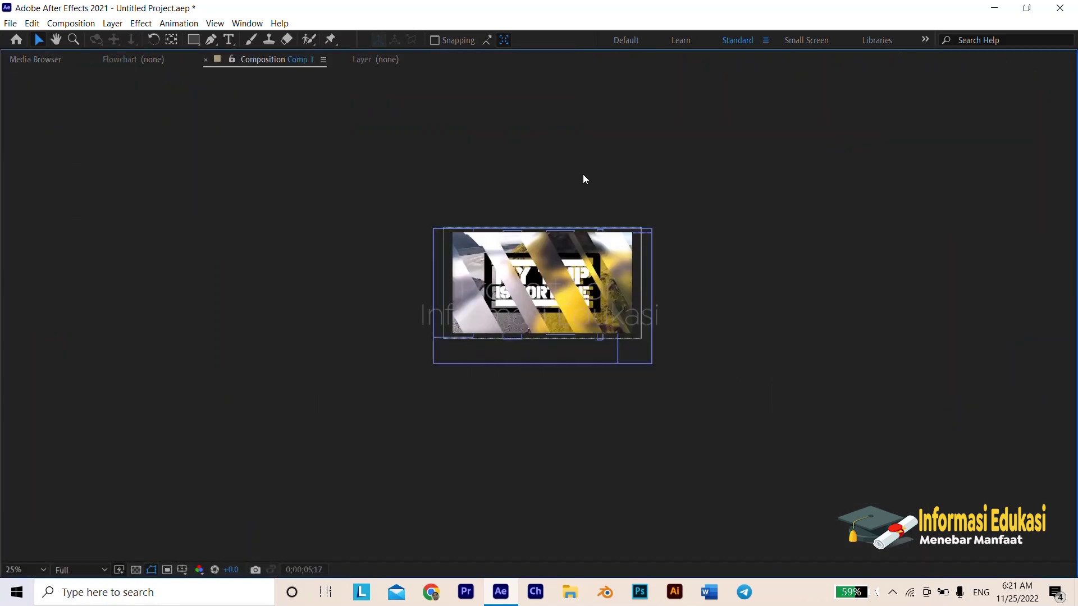
key(slash)
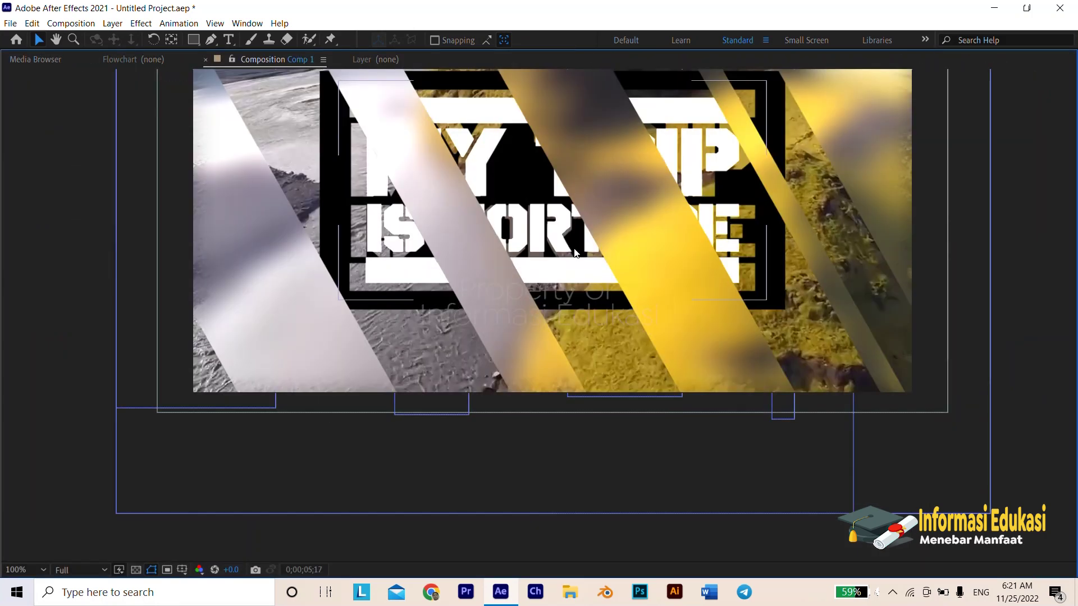
key(h)
drag(575, 229, 566, 332)
key(v)
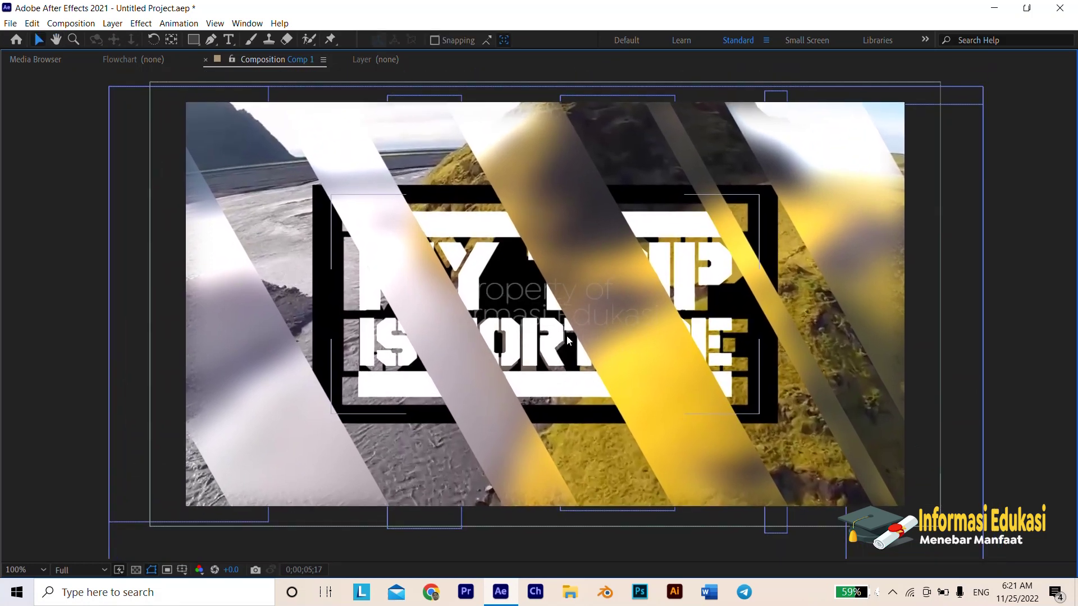
click(30, 193)
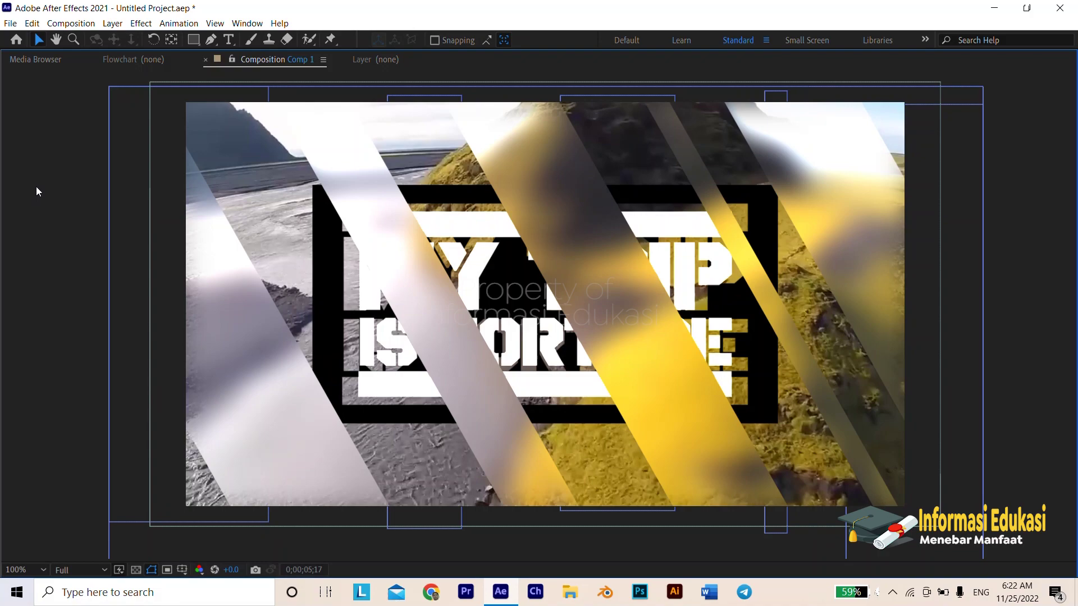
key(space)
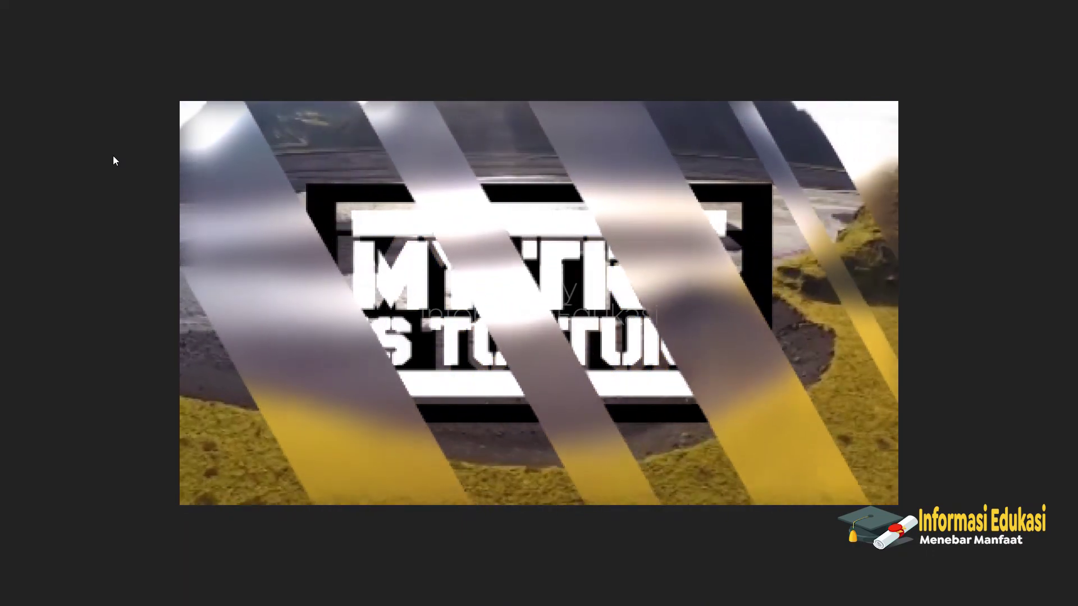
key(Escape)
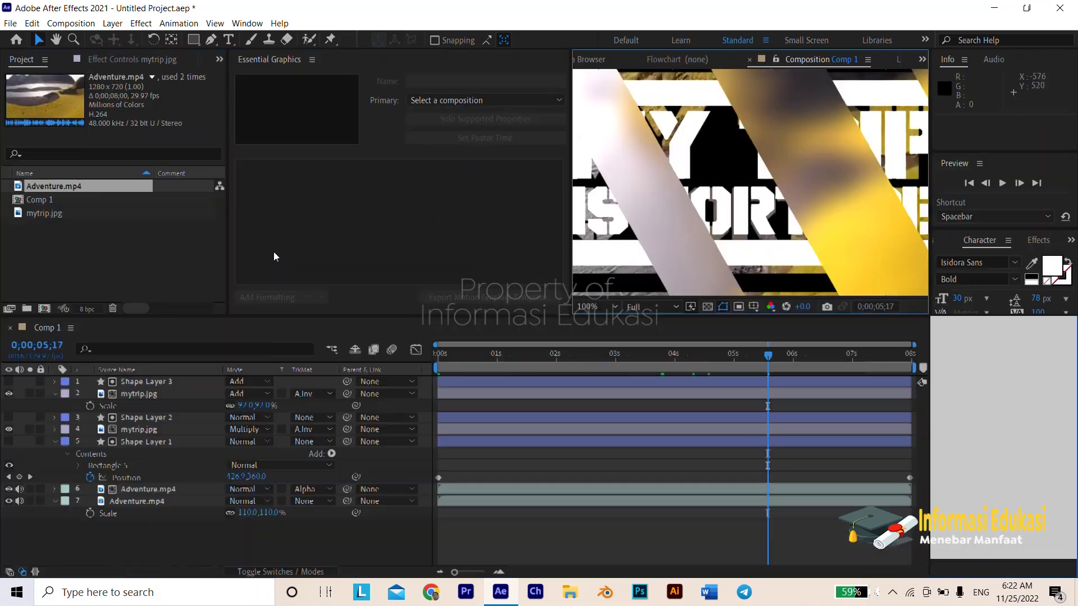
Move the current time to 0;00;04;20 and view the whole composition at 50% magnification
click(715, 356)
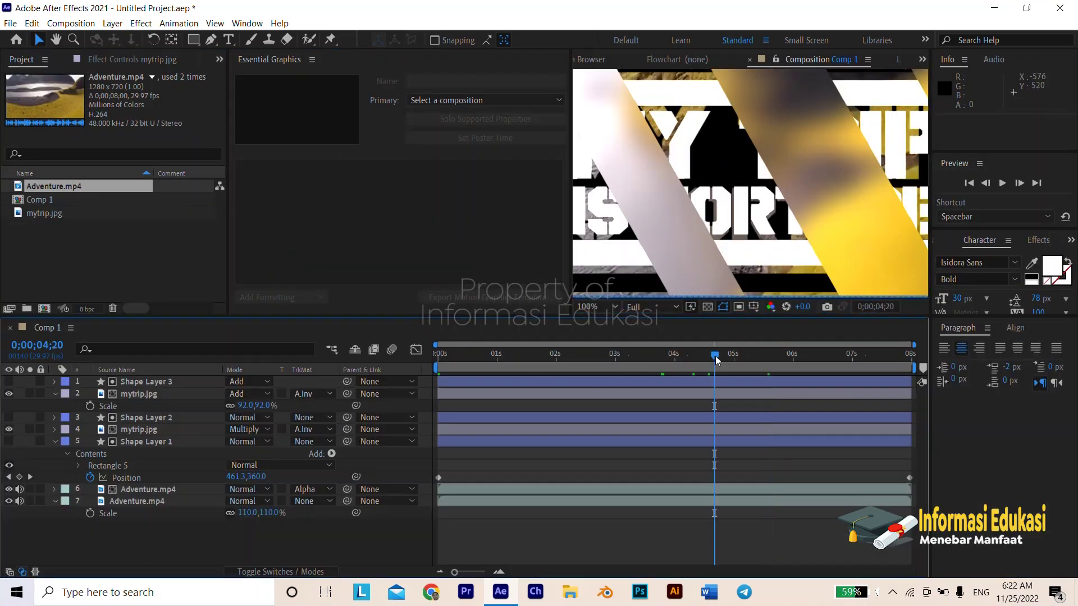
scroll(719, 281, down, 6)
scroll(719, 269, up, 4)
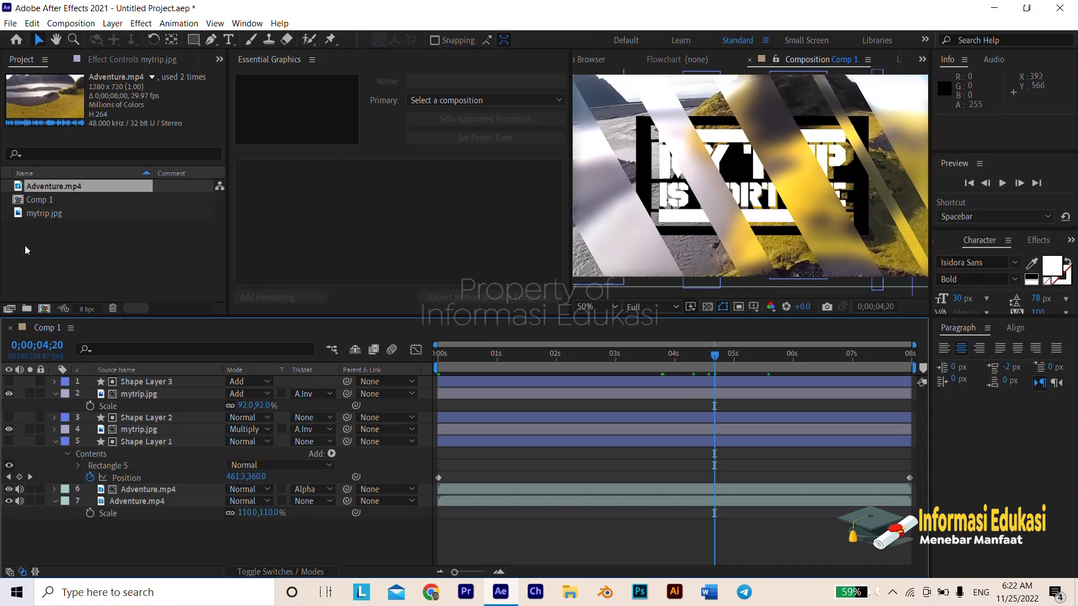
Create a second composition, Comp 2, with the HDV/HDTV 720 29.97 preset and a 0;00;10;00 duration, and add Adventure.mp4 as its first layer
click(45, 308)
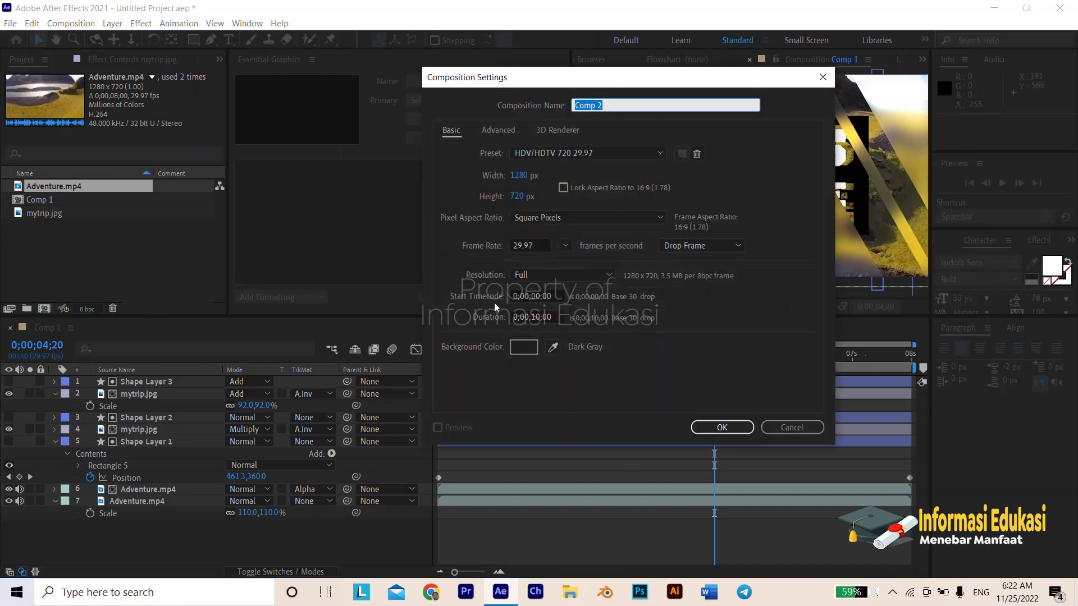
click(719, 428)
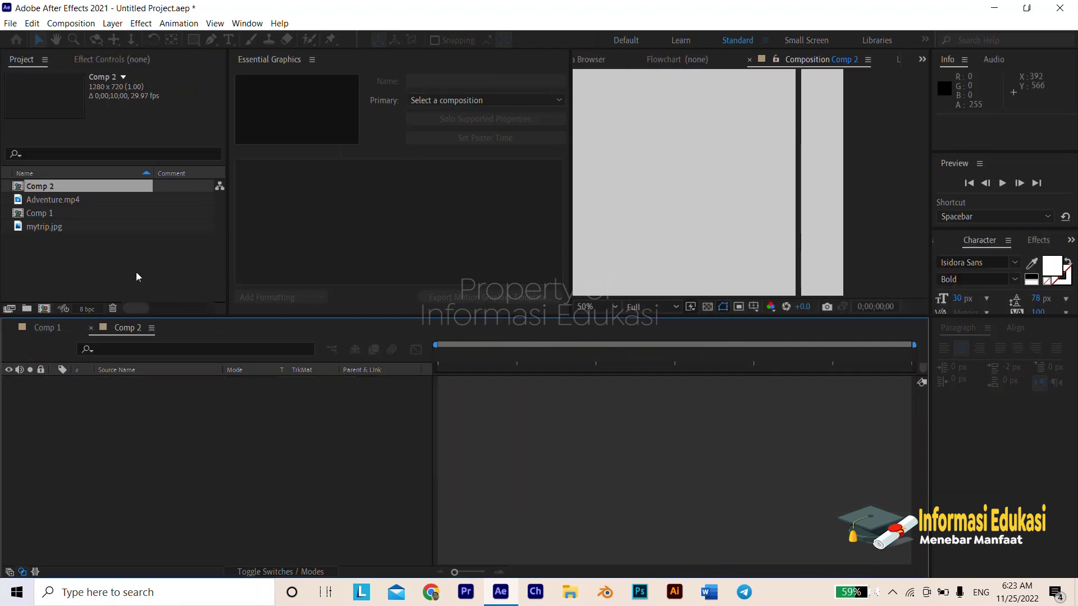
click(59, 228)
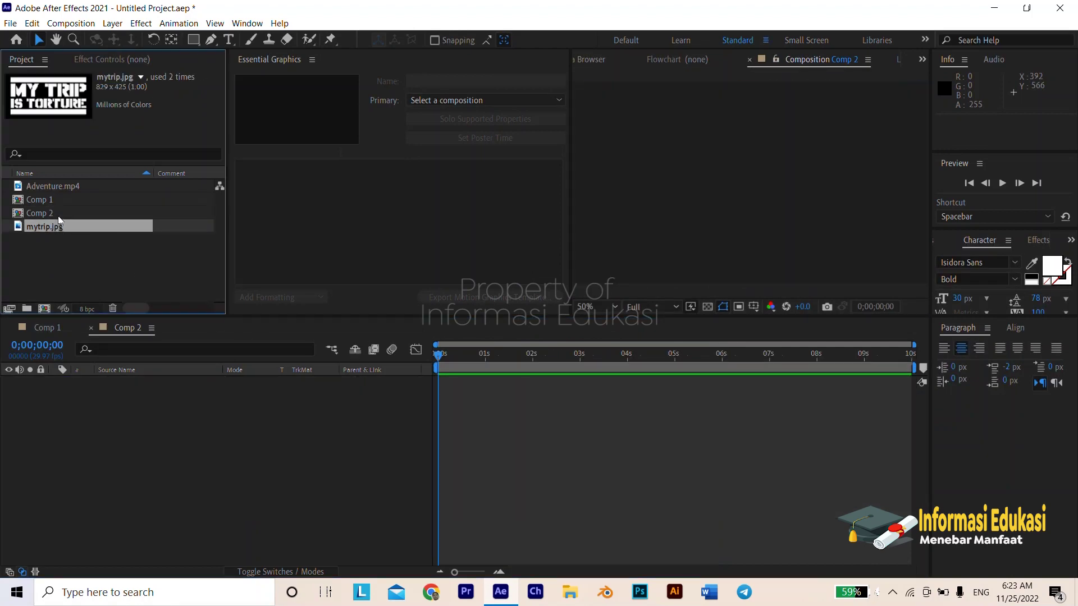
click(59, 185)
drag(65, 186, 97, 409)
Add mytrip.jpg to Comp 2 as the layer above Adventure.mp4
shift+click(51, 226)
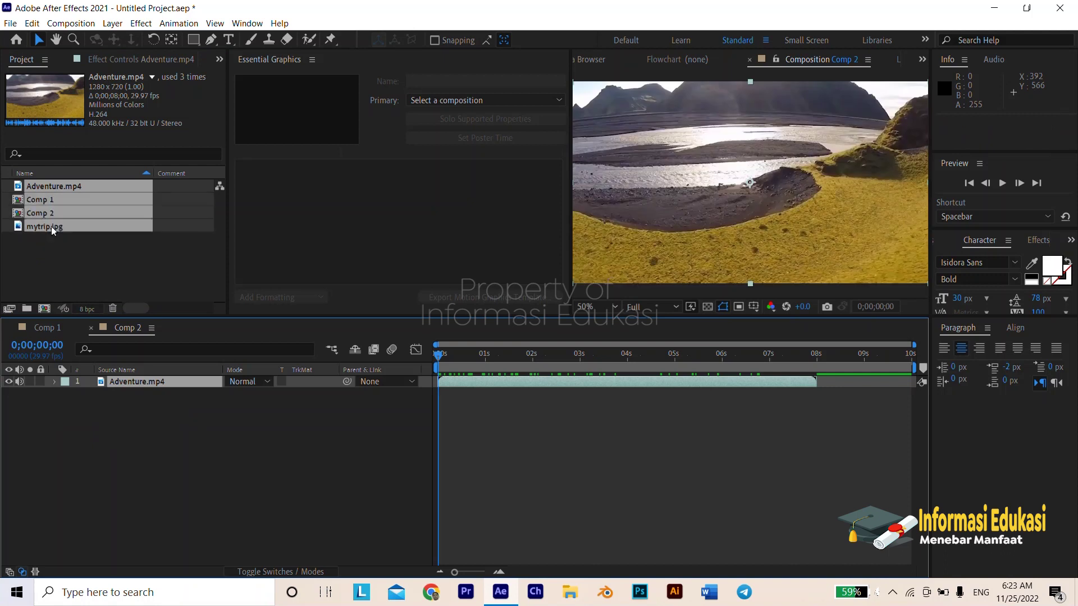
click(69, 297)
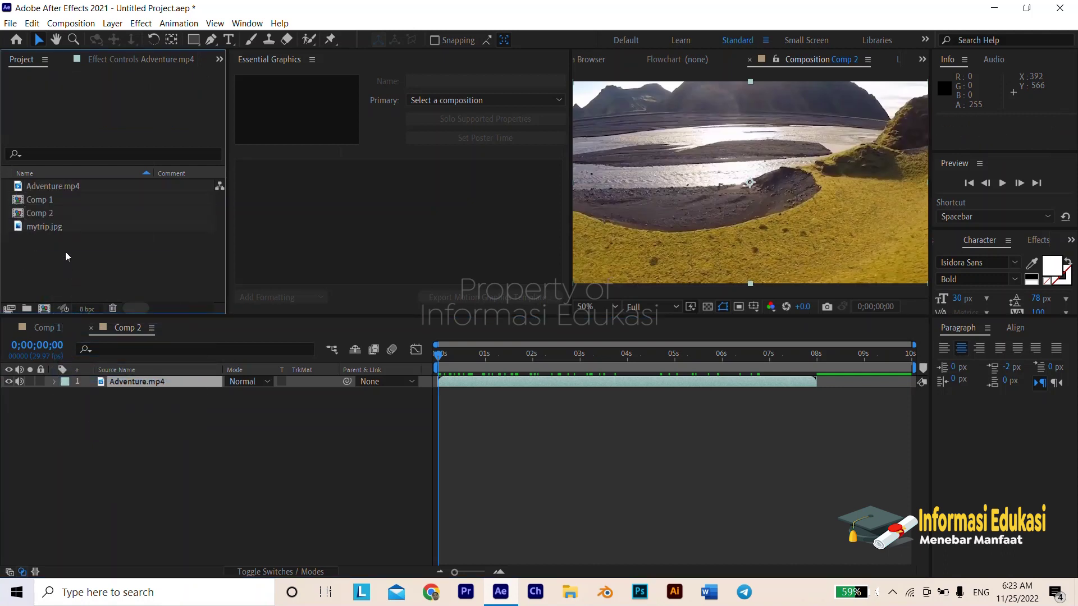
click(50, 227)
drag(54, 228, 112, 378)
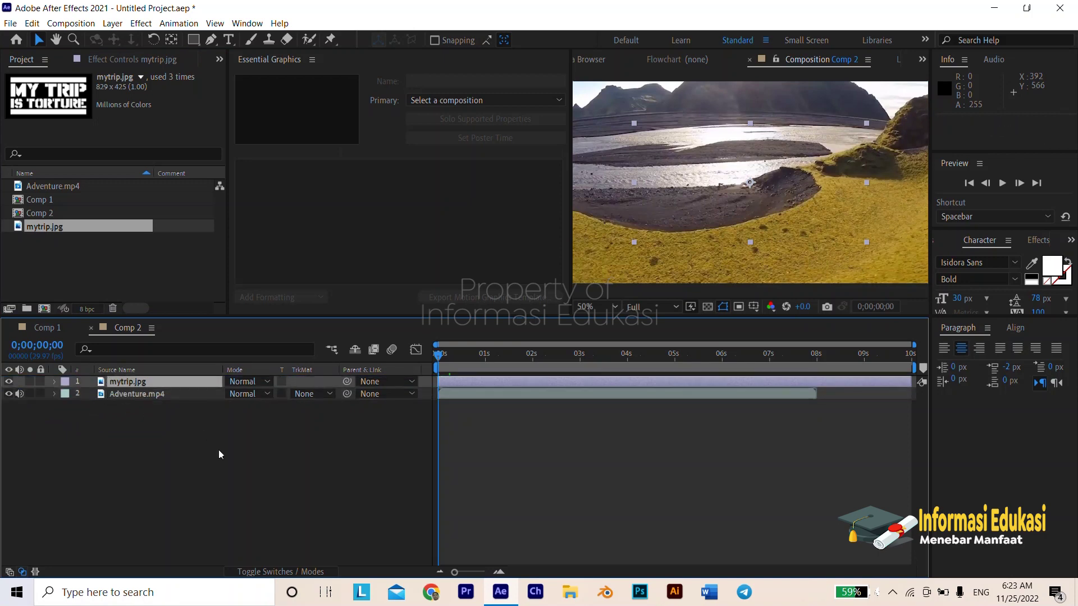
click(228, 491)
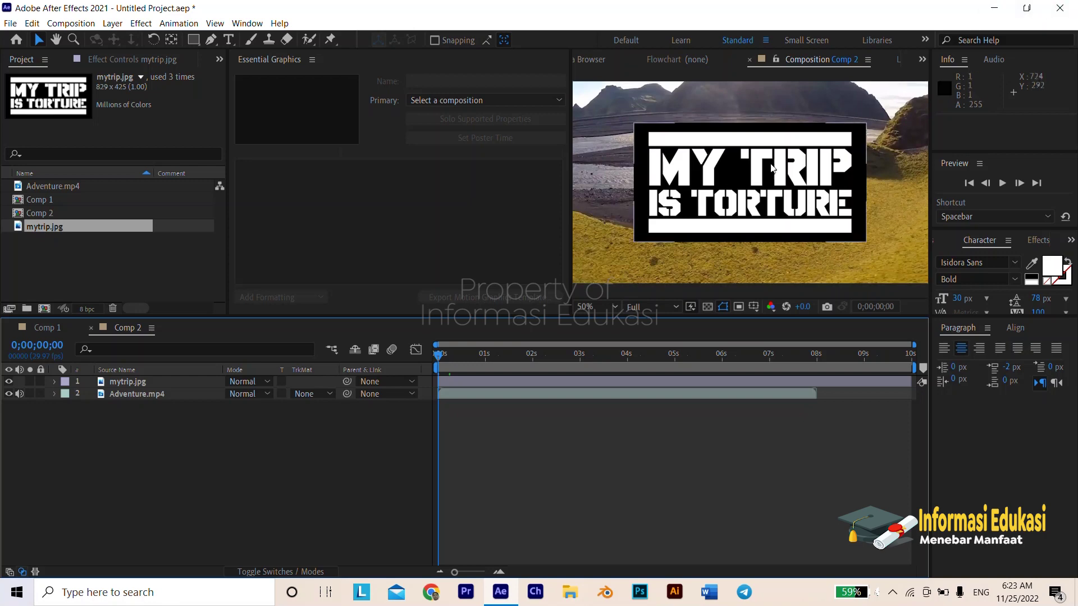
Apply a Fast Box Blur effect to the Adventure.mp4 layer and set its Blur Radius to 20
click(146, 395)
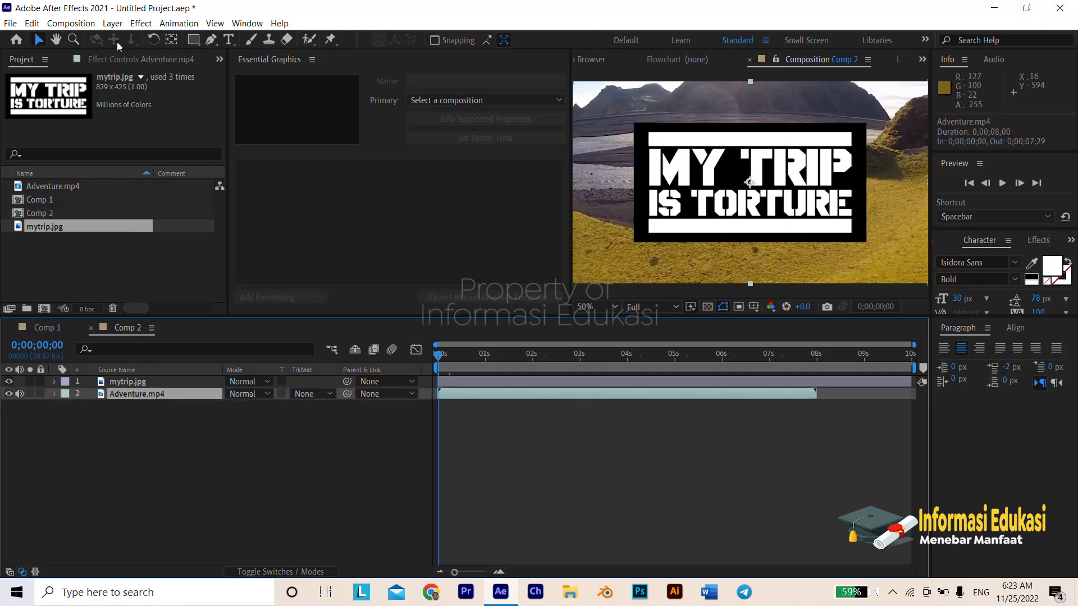
click(140, 23)
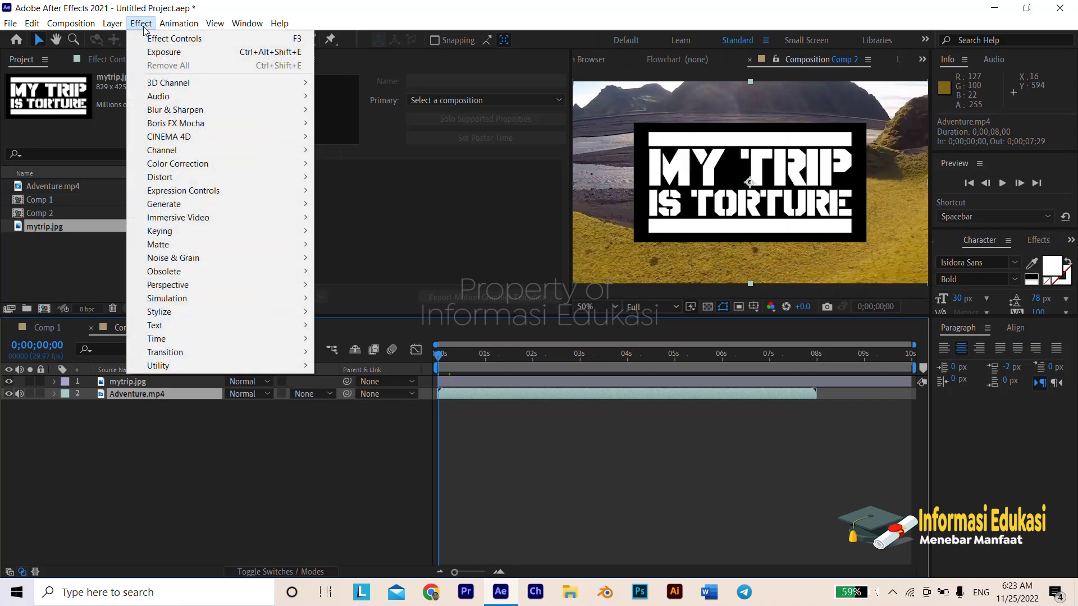
mouse_move(307, 115)
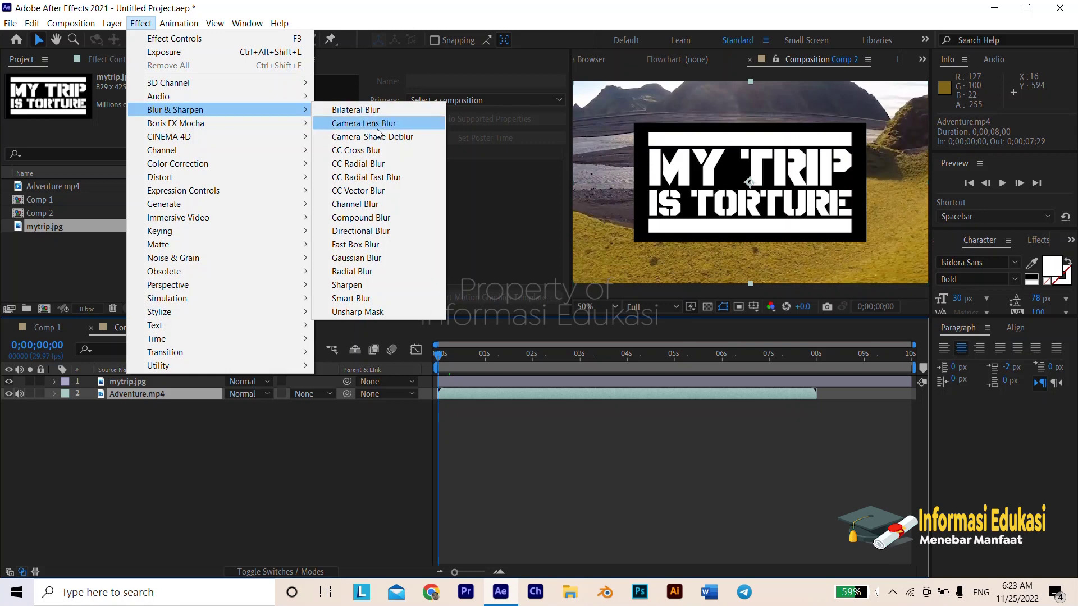
click(387, 247)
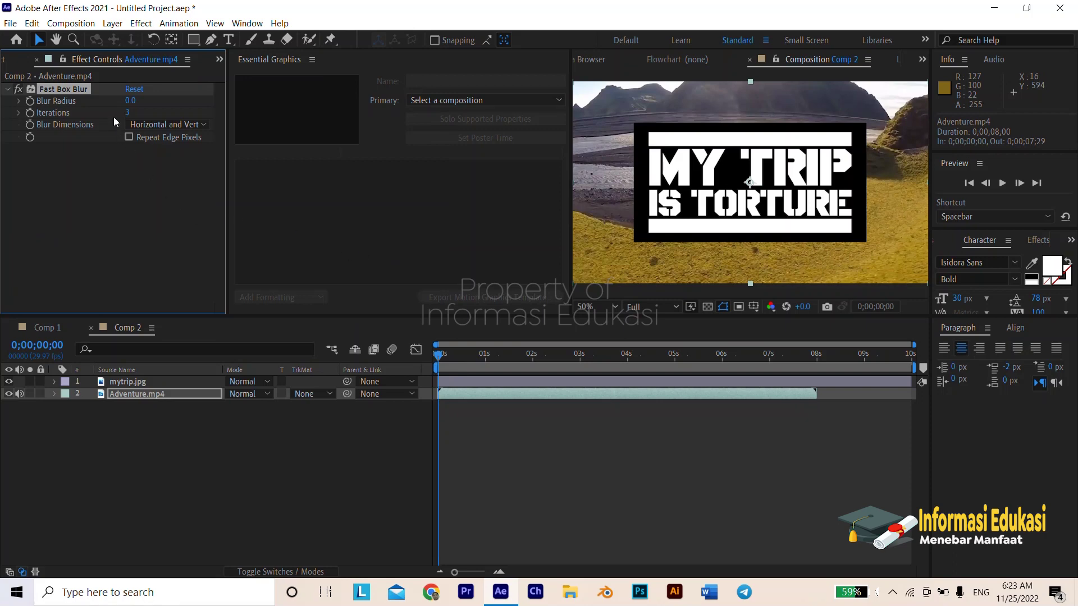
click(131, 100)
text(20)
key(Return)
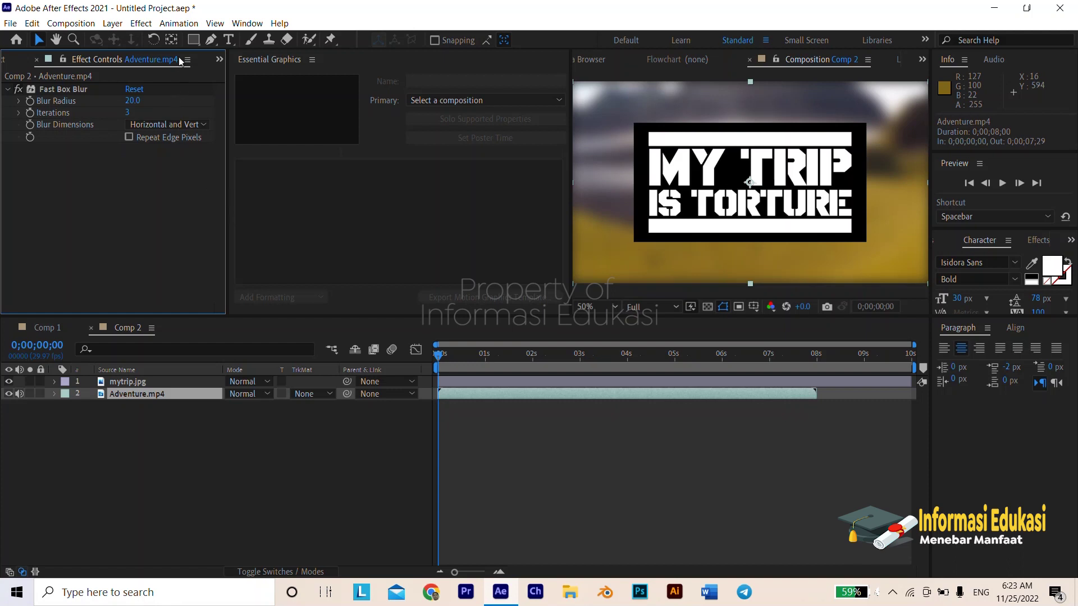
Apply an Exposure effect to the Adventure.mp4 layer and set its master Exposure to 2.50
click(141, 23)
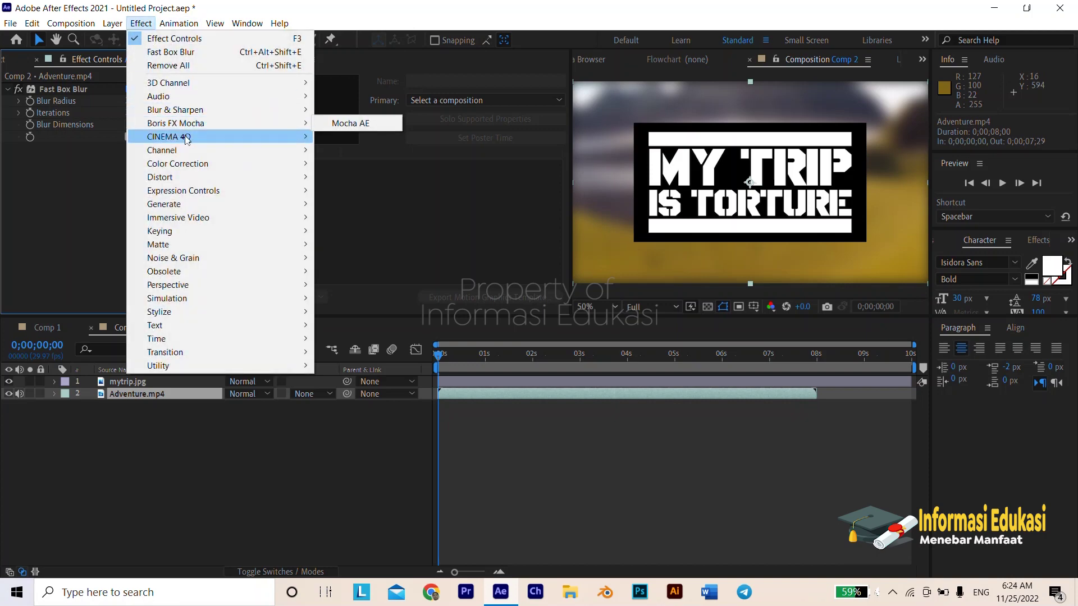
mouse_move(213, 190)
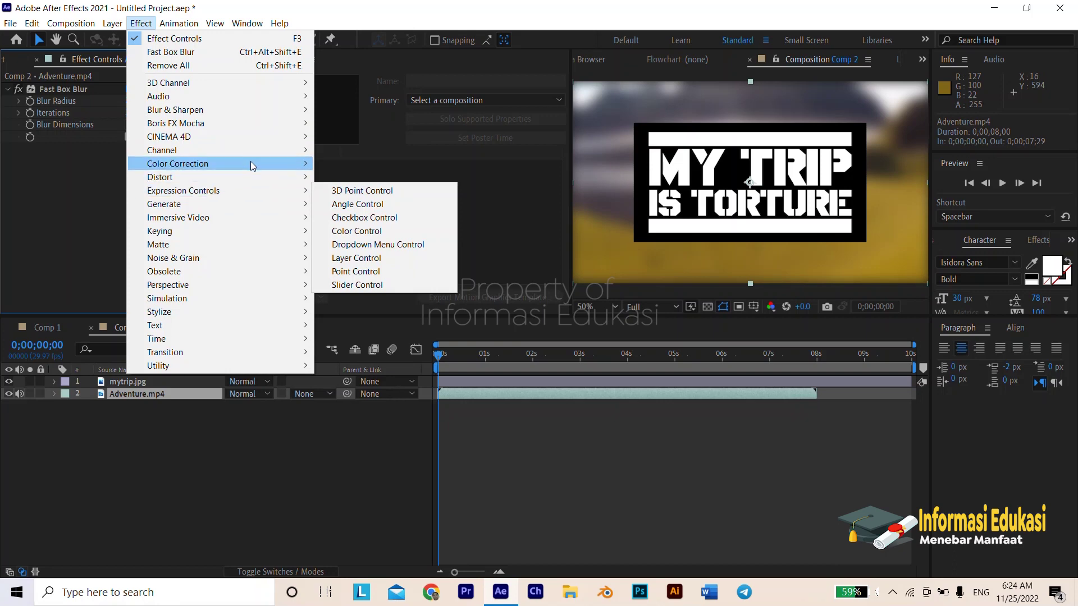
mouse_move(250, 163)
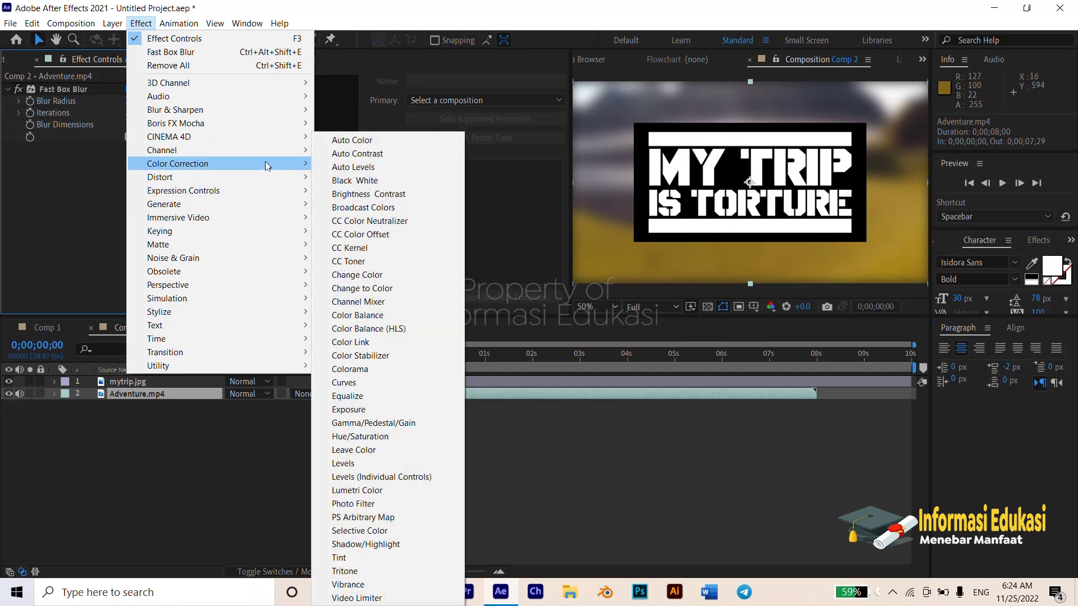
click(381, 410)
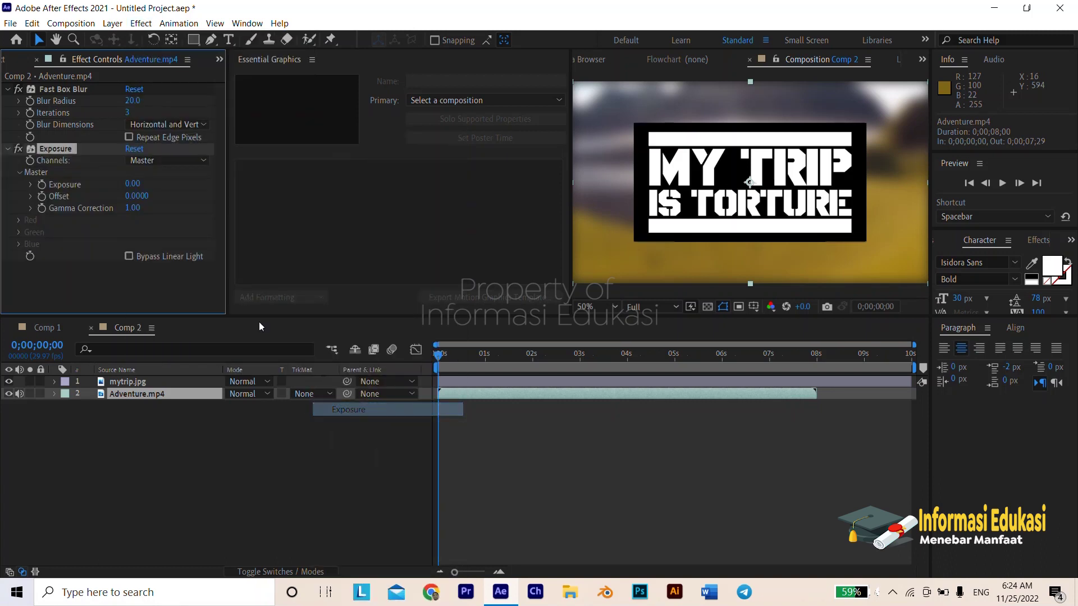
click(133, 183)
text(2.50)
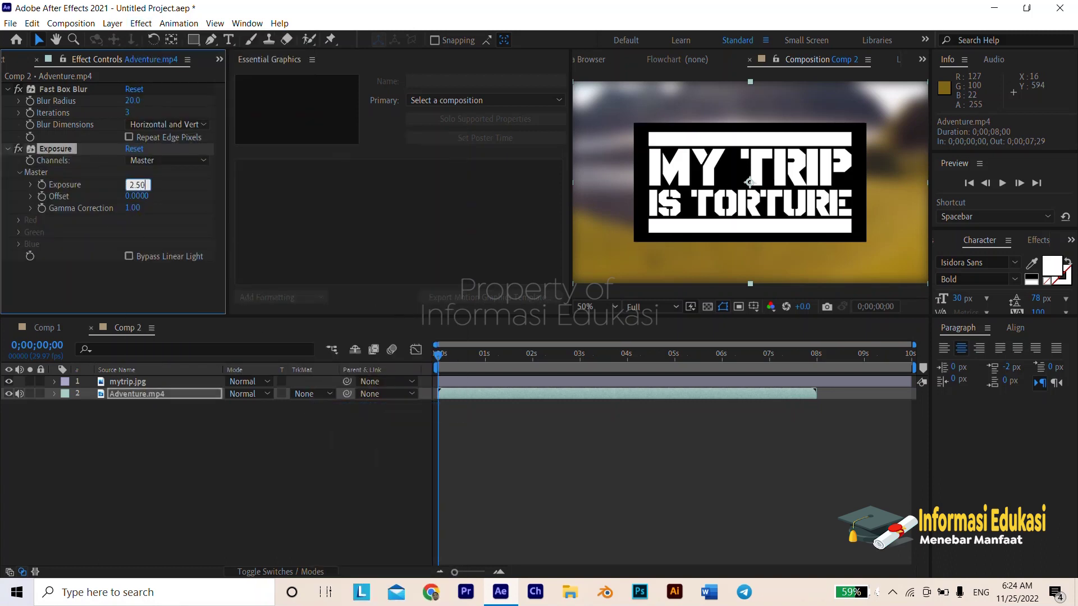
click(366, 214)
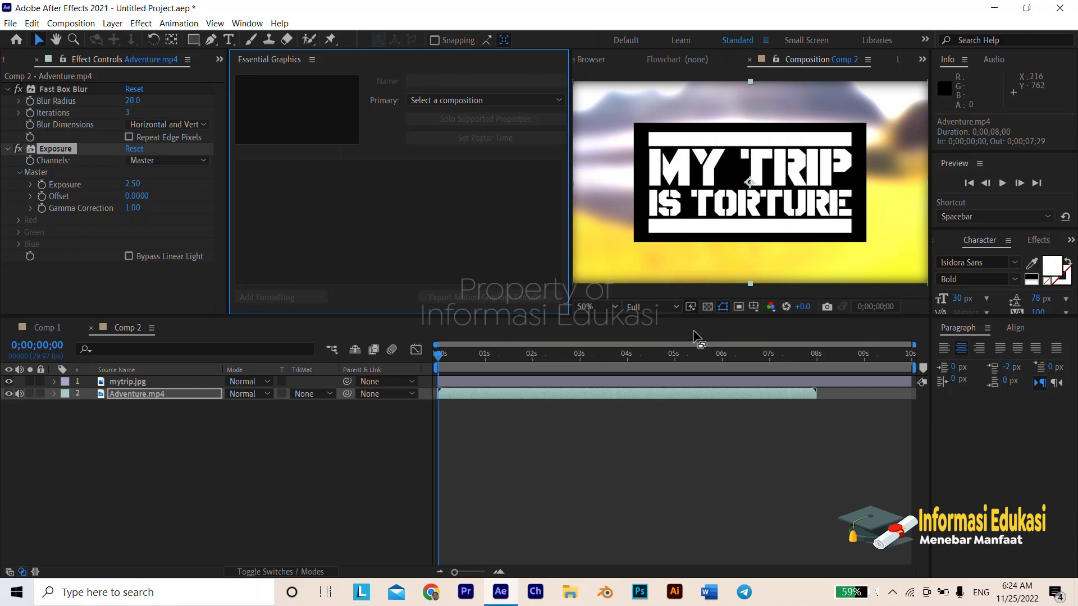
Use mytrip.jpg as the luma matte of the blurred Adventure.mp4 layer and add an unblurred Adventure.mp4 as the lowest layer
click(330, 395)
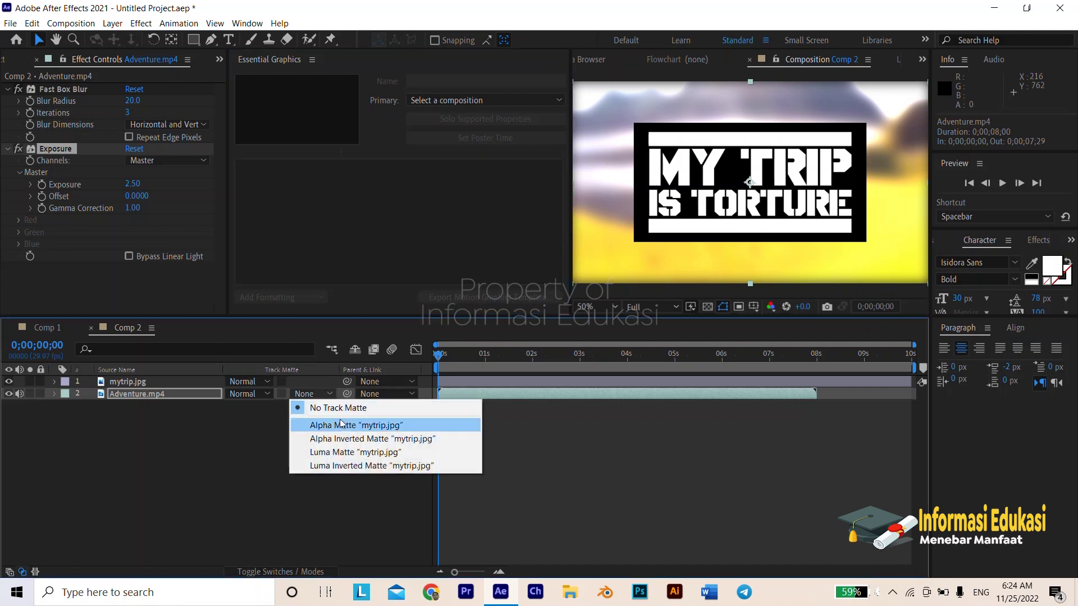
click(353, 452)
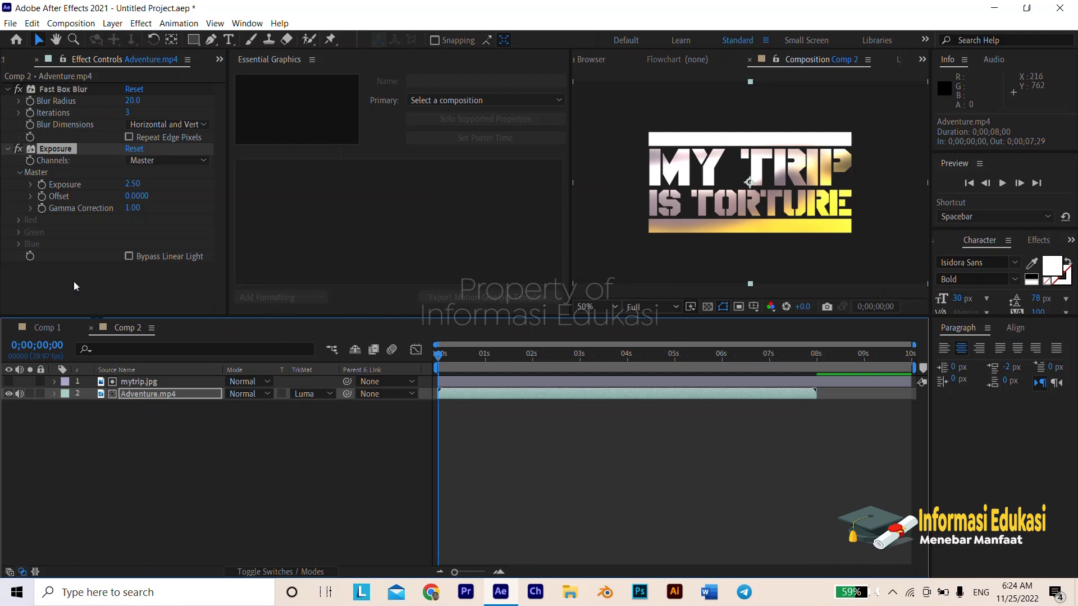
click(217, 55)
click(258, 77)
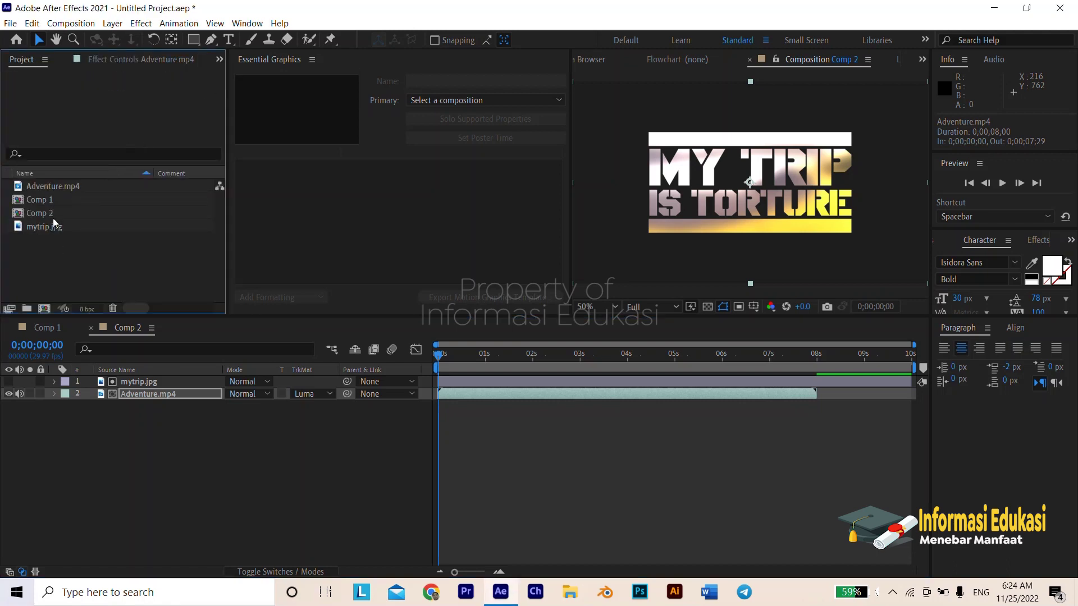
drag(57, 185, 195, 432)
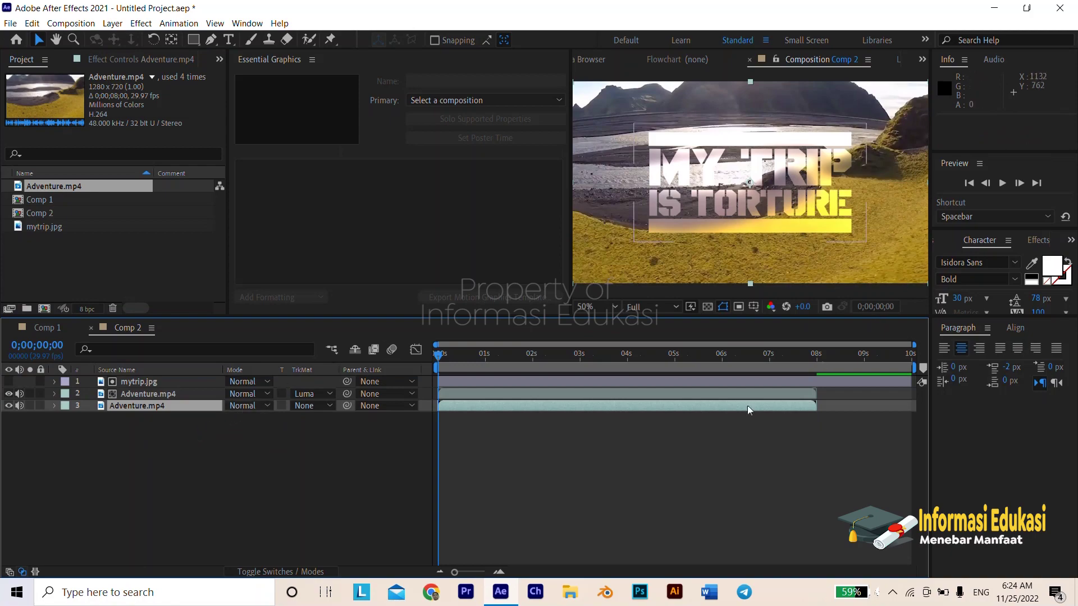
At 0;00;00;11, draw a rectangular mask about 730 by 368 px around the title on the luma-matted Adventure.mp4 layer
drag(456, 358, 456, 382)
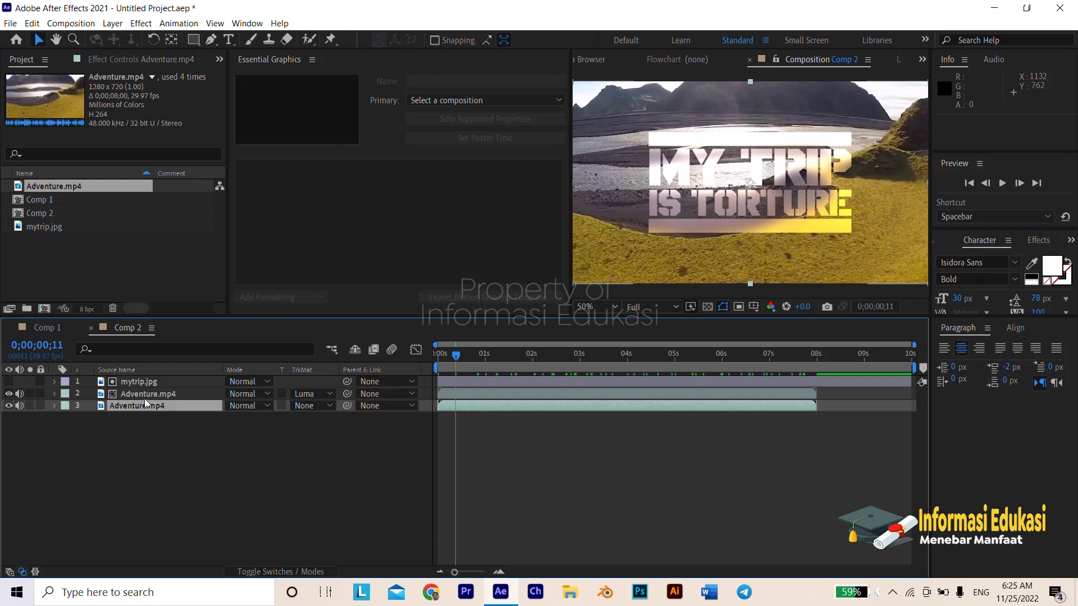
click(163, 393)
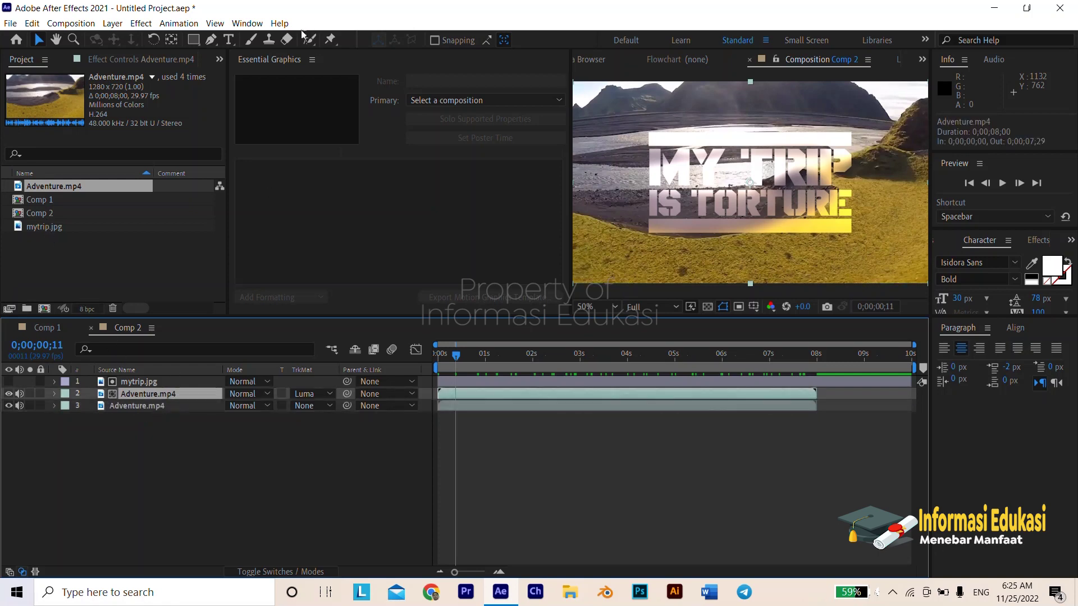
click(193, 40)
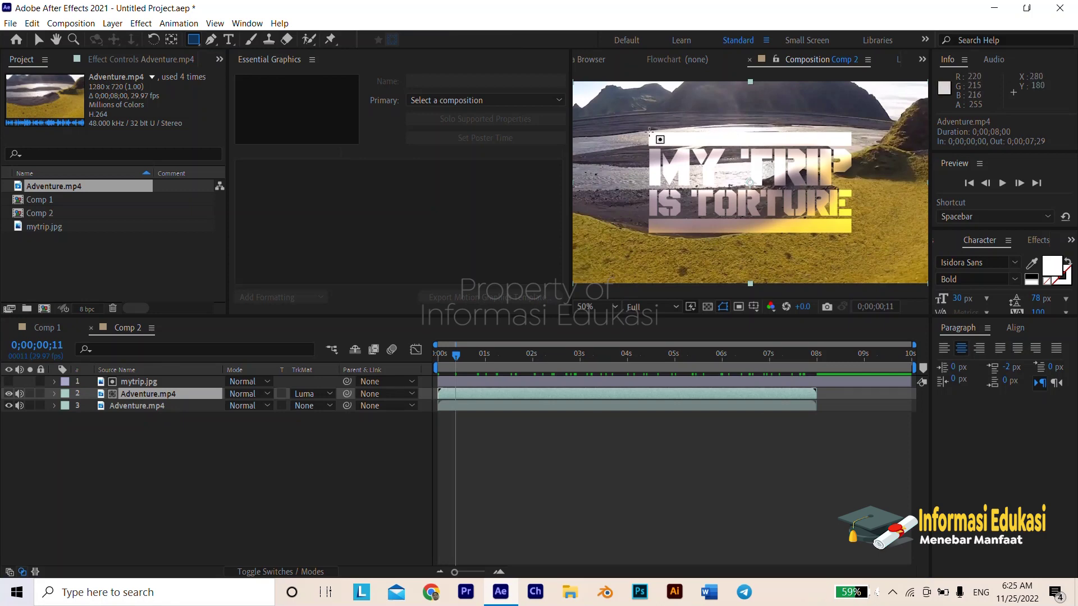
drag(648, 129, 852, 233)
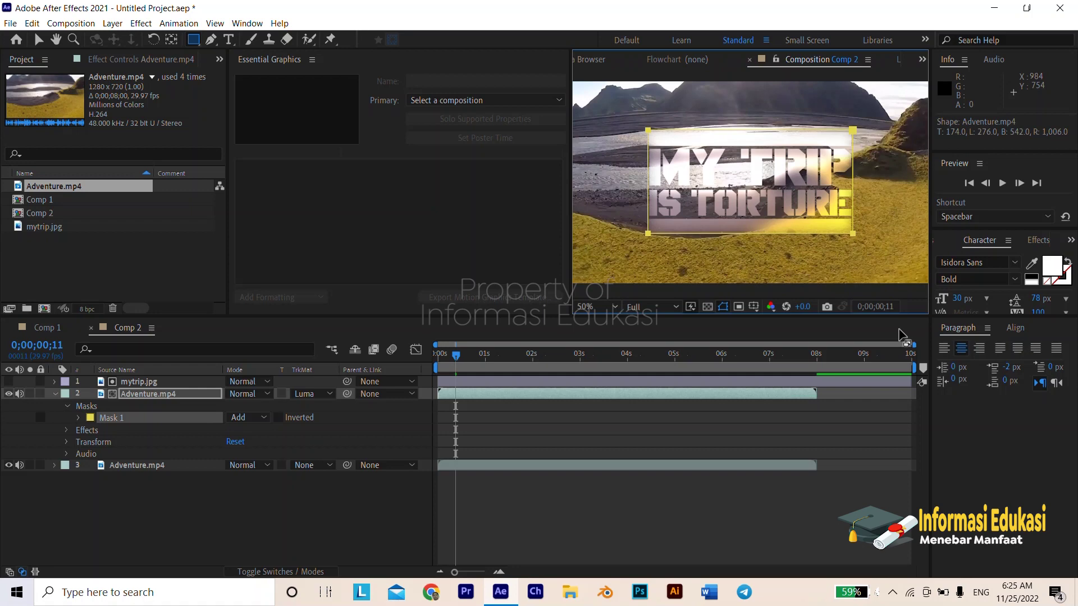
Move the current time to 0;00;03;00 and examine the masked title in the maximized, full-screen composition view at a higher magnification
drag(456, 359, 580, 385)
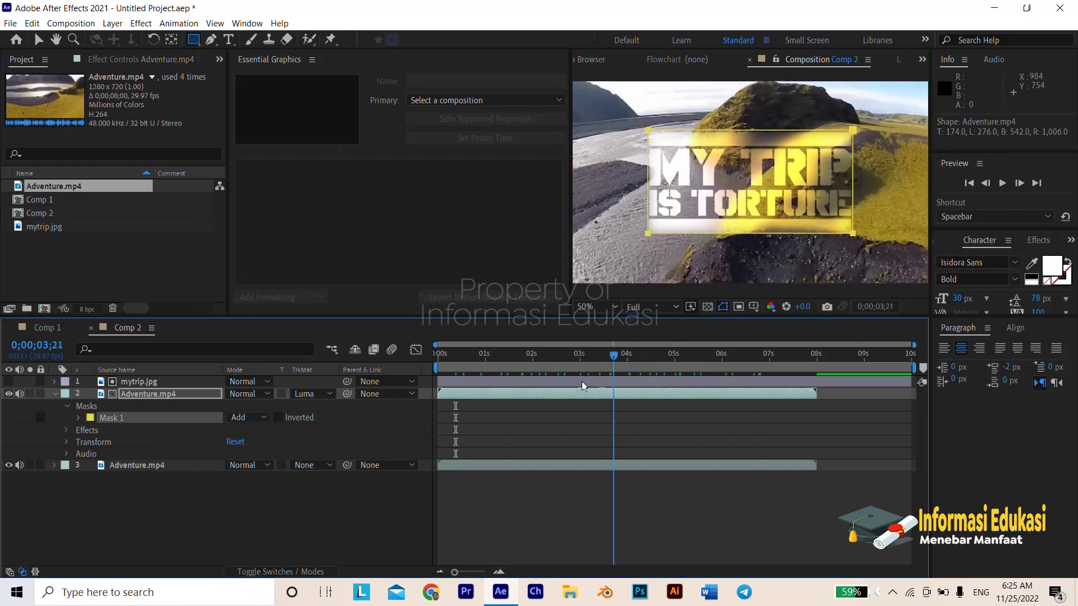
click(38, 39)
click(612, 258)
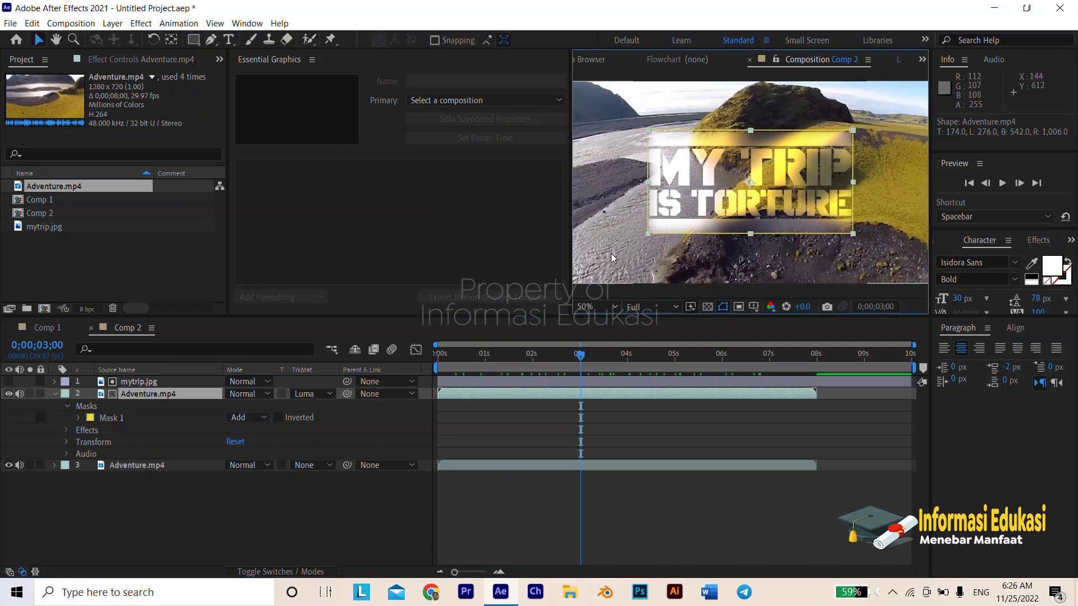
key(grave)
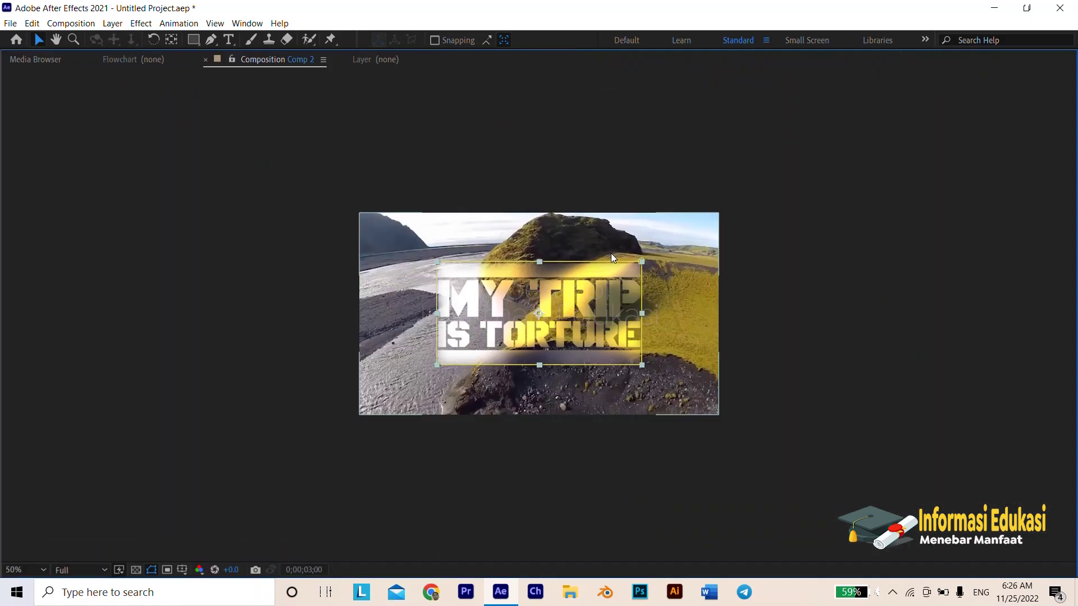
key(ctrl+backslash)
key(period)
key(period)
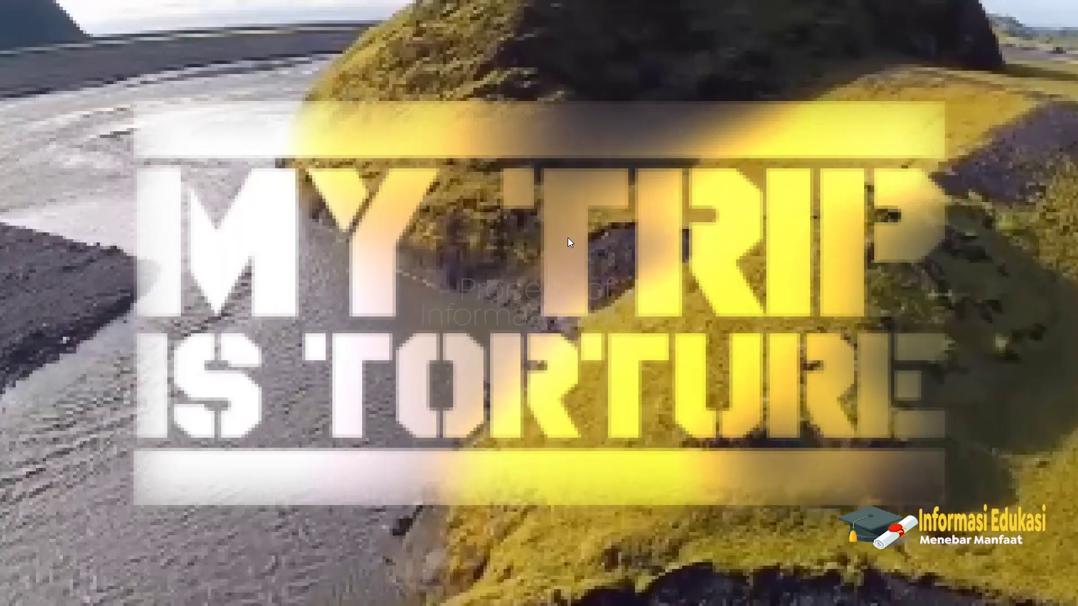
key(comma)
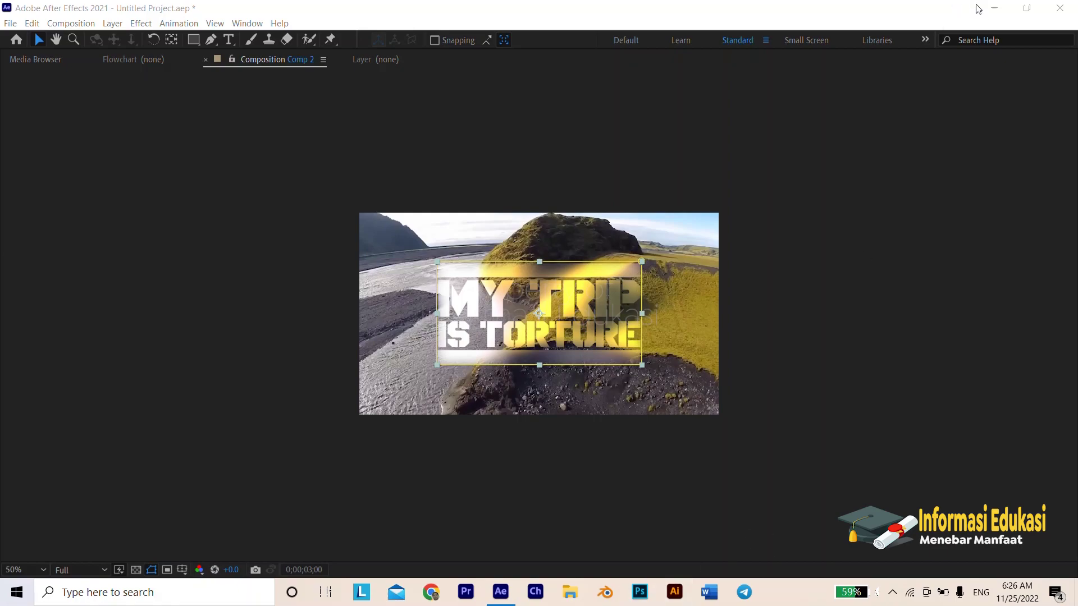
click(994, 8)
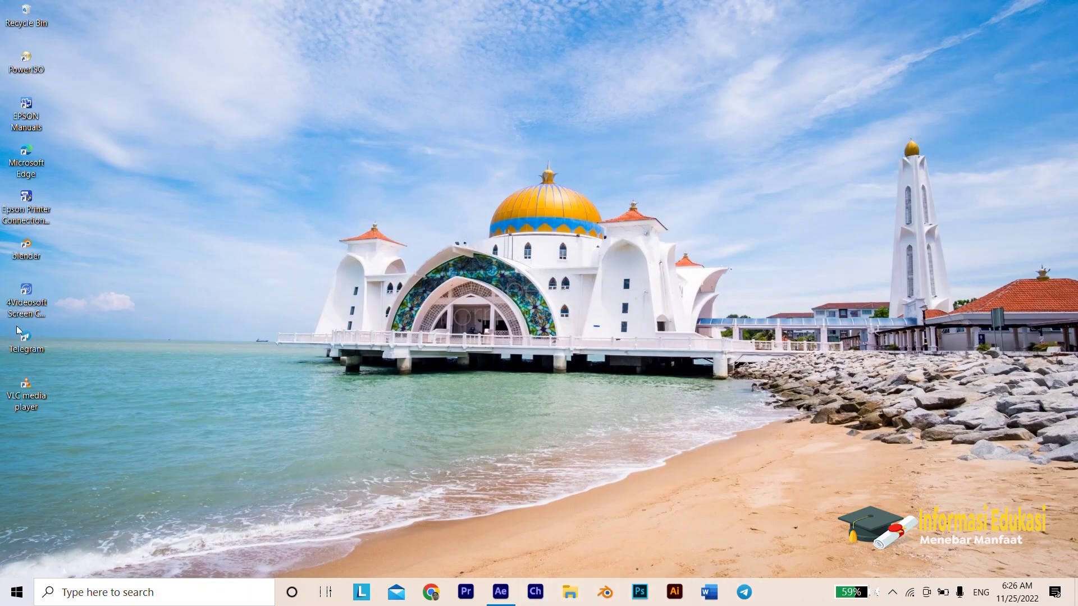
click(892, 592)
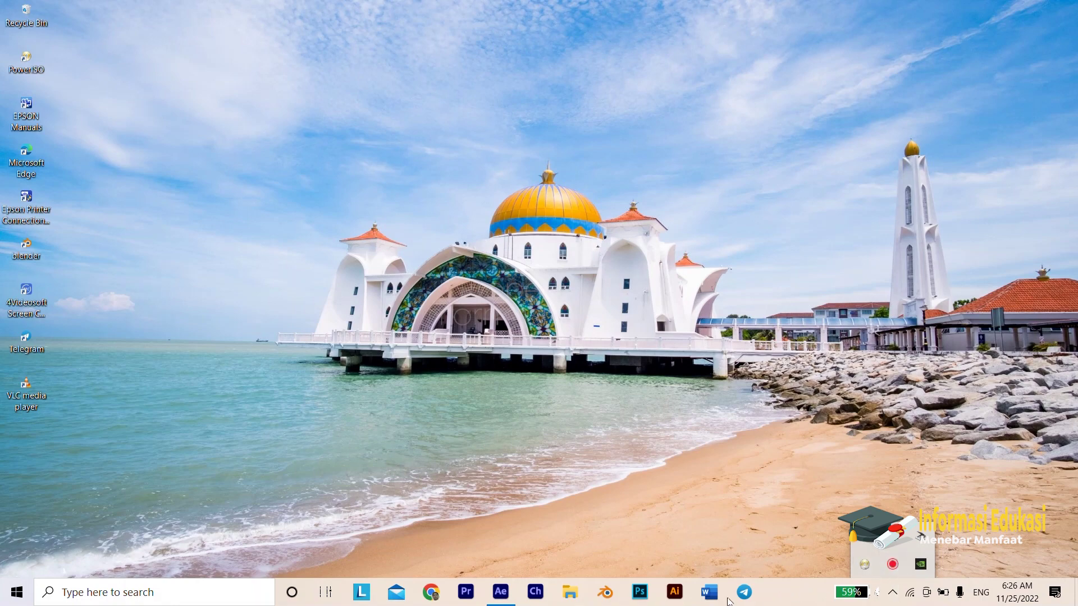